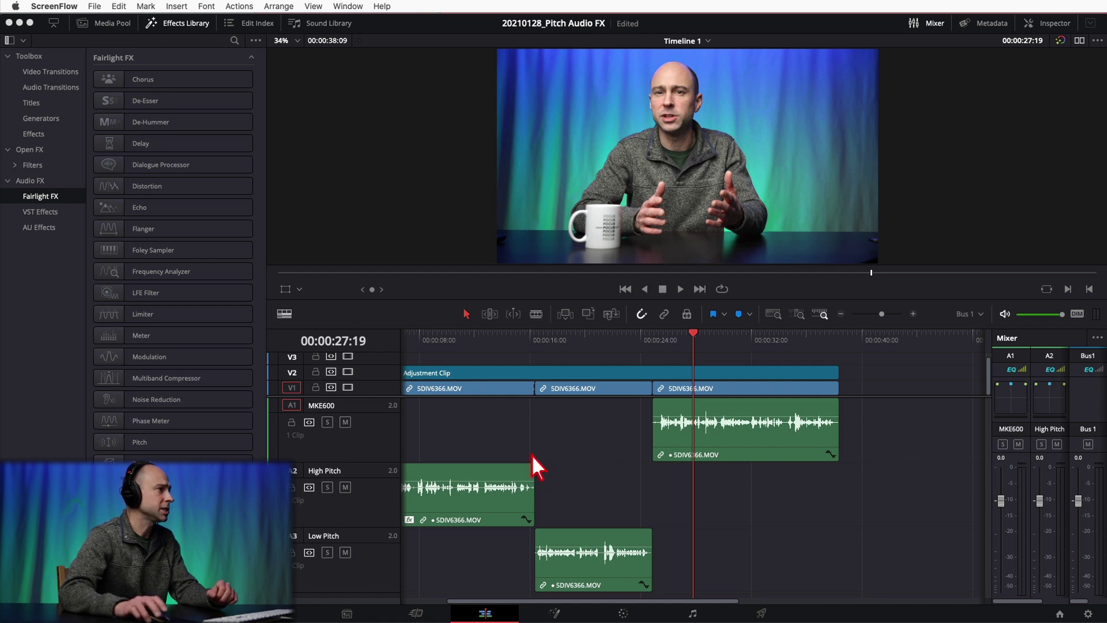
Try the Fairlight FX Pitch effect directly on the High Pitch audio clip, and clear the clip's effects
{"action": "left_click_drag", "start_coordinate": [504, 601], "coordinate": [456, 602]}
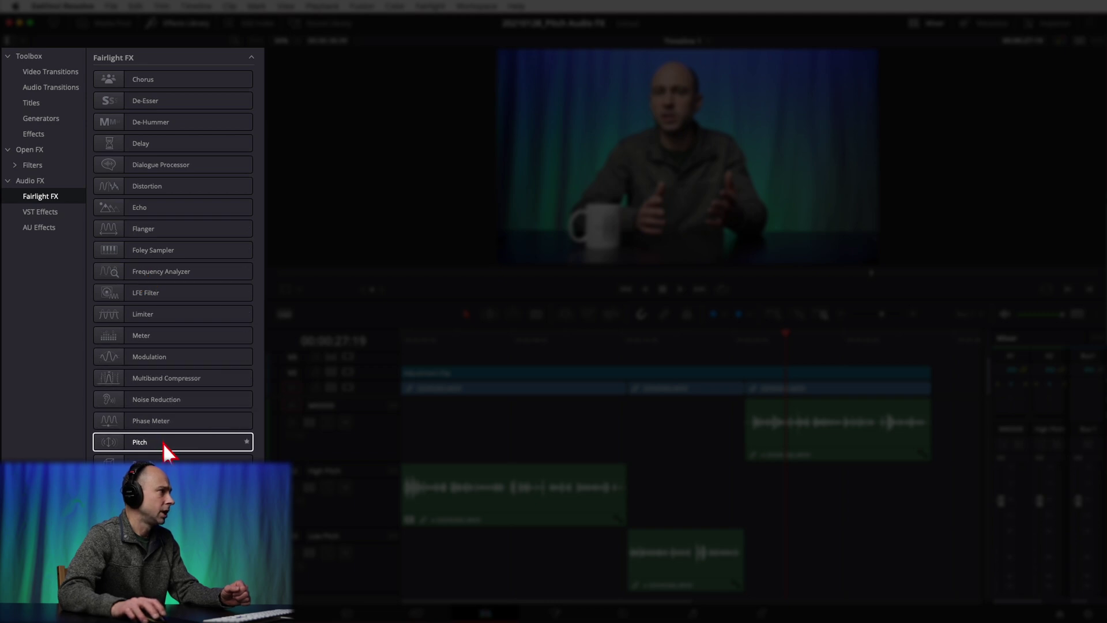
{"action": "left_click_drag", "start_coordinate": [163, 442], "coordinate": [485, 504]}
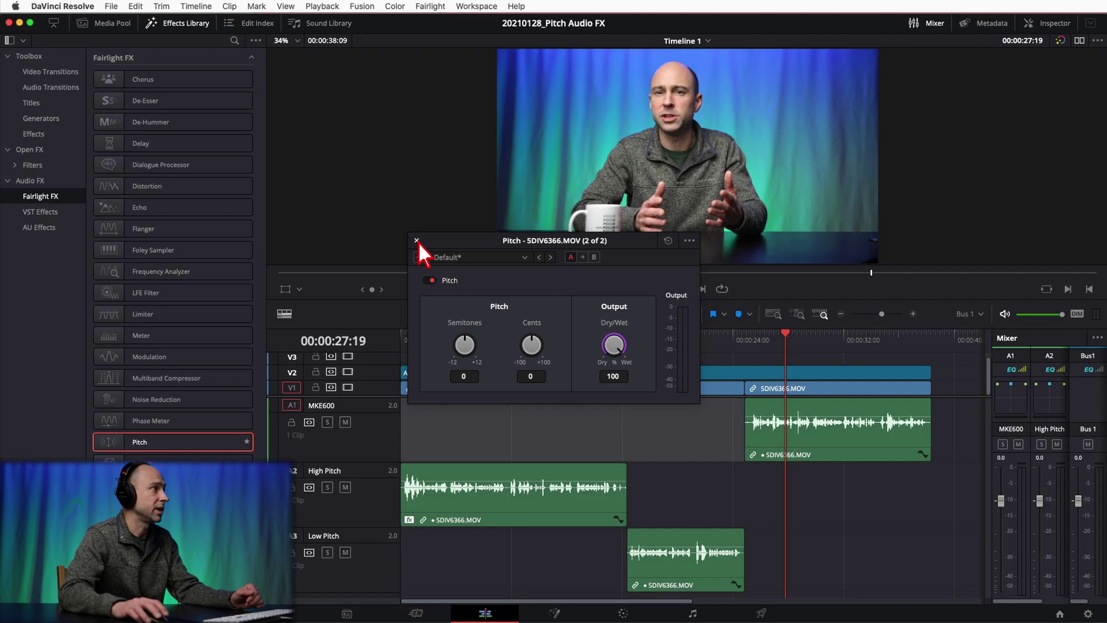
{"action": "left_click", "coordinate": [416, 240]}
{"action": "left_click", "coordinate": [501, 507]}
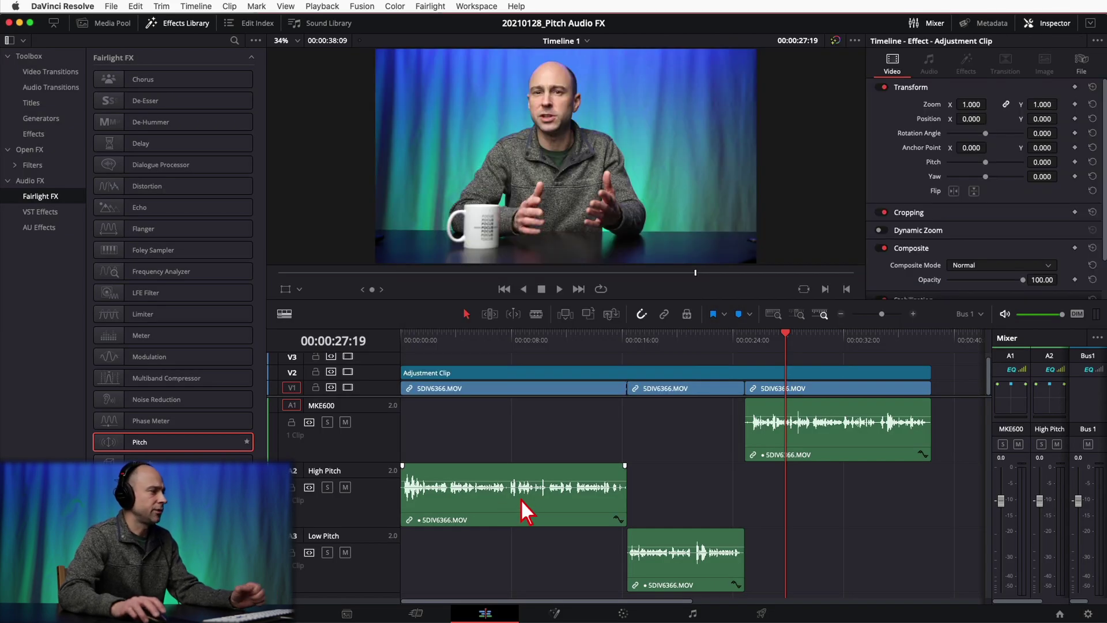
{"action": "left_click", "coordinate": [718, 583]}
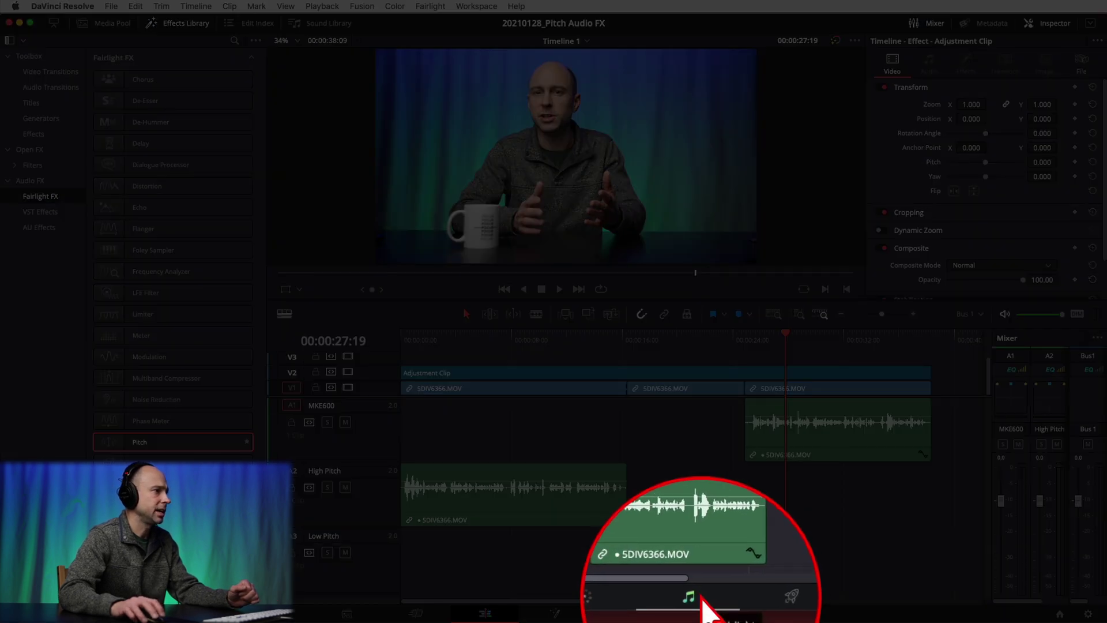
Switch to the Fairlight page, select the MKE600, High Pitch and Low Pitch tracks in turn, and show the Mixer
{"action": "left_click", "coordinate": [693, 611]}
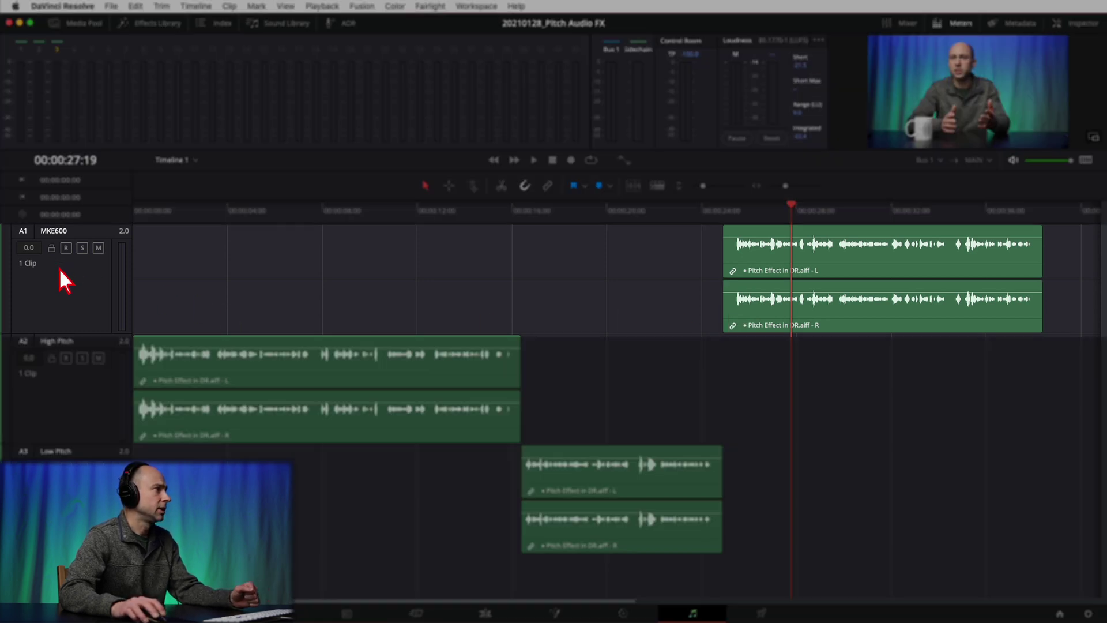
{"action": "left_click", "coordinate": [59, 267]}
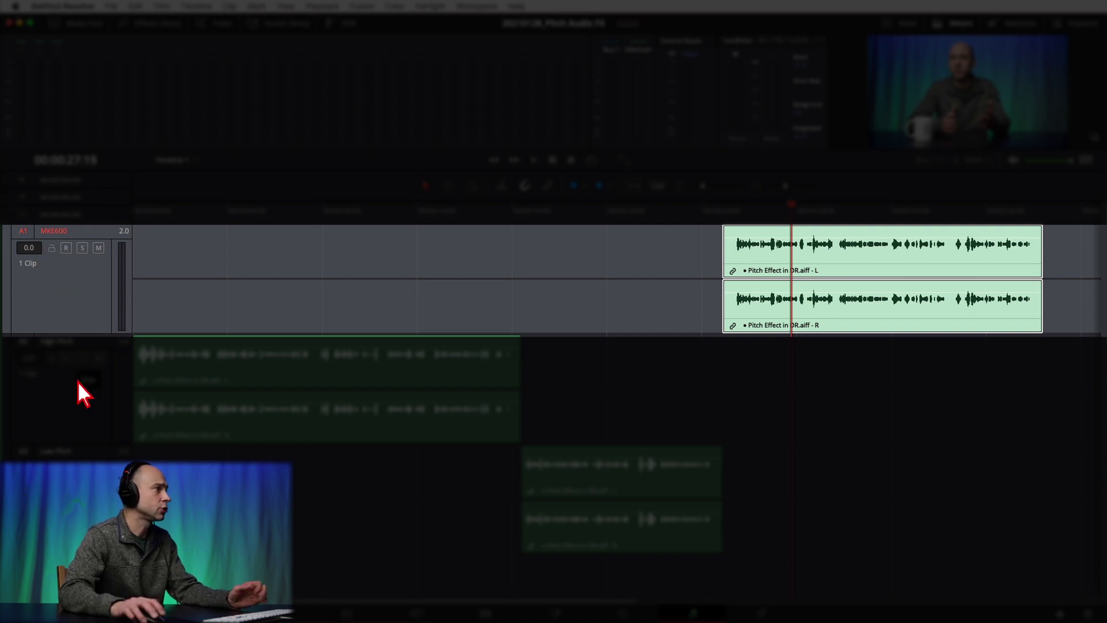
{"action": "left_click", "coordinate": [68, 413]}
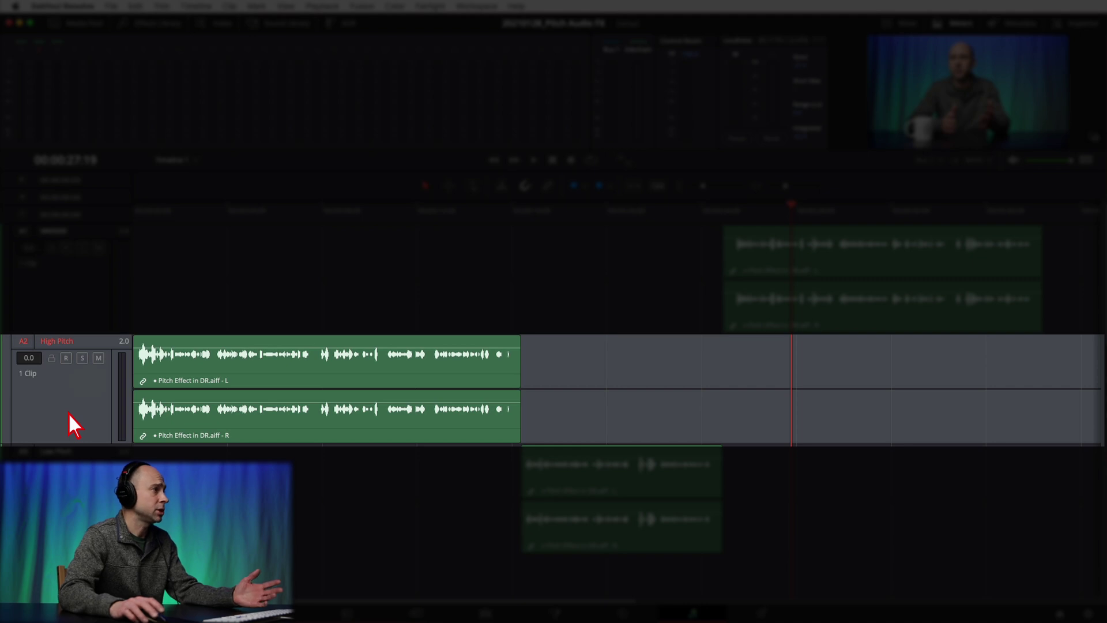
{"action": "left_click", "coordinate": [77, 505]}
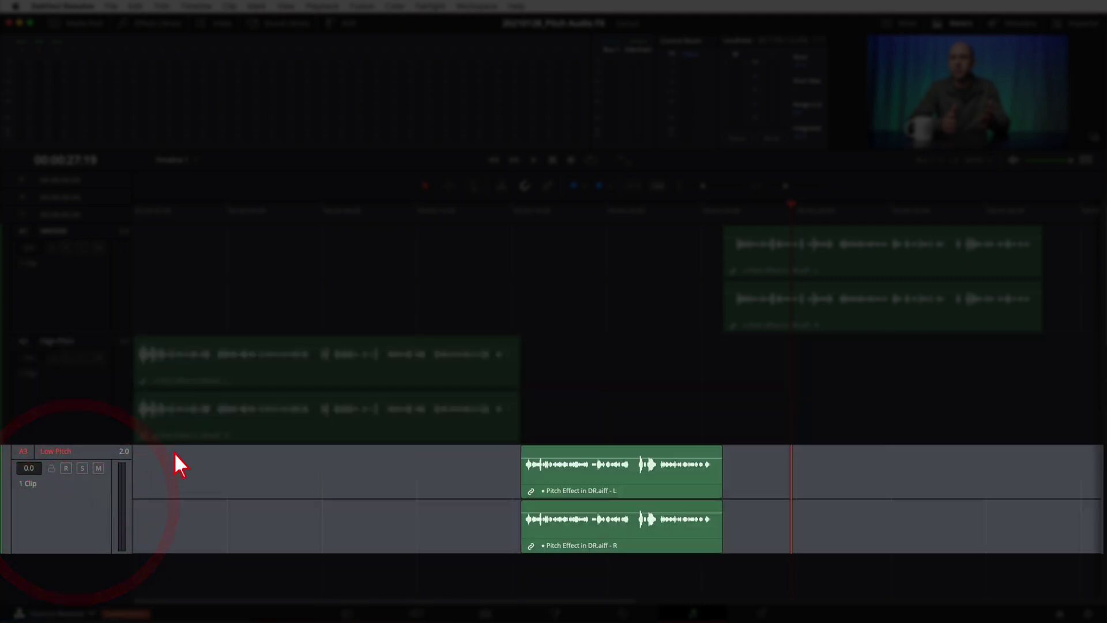
{"action": "left_click", "coordinate": [353, 260]}
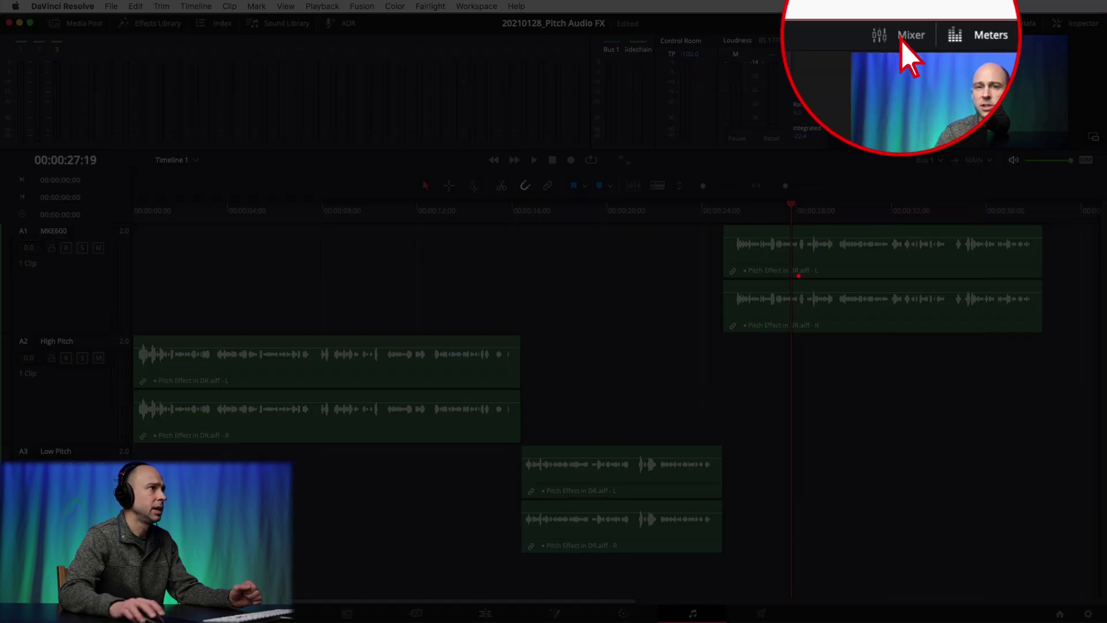
{"action": "left_click", "coordinate": [903, 26]}
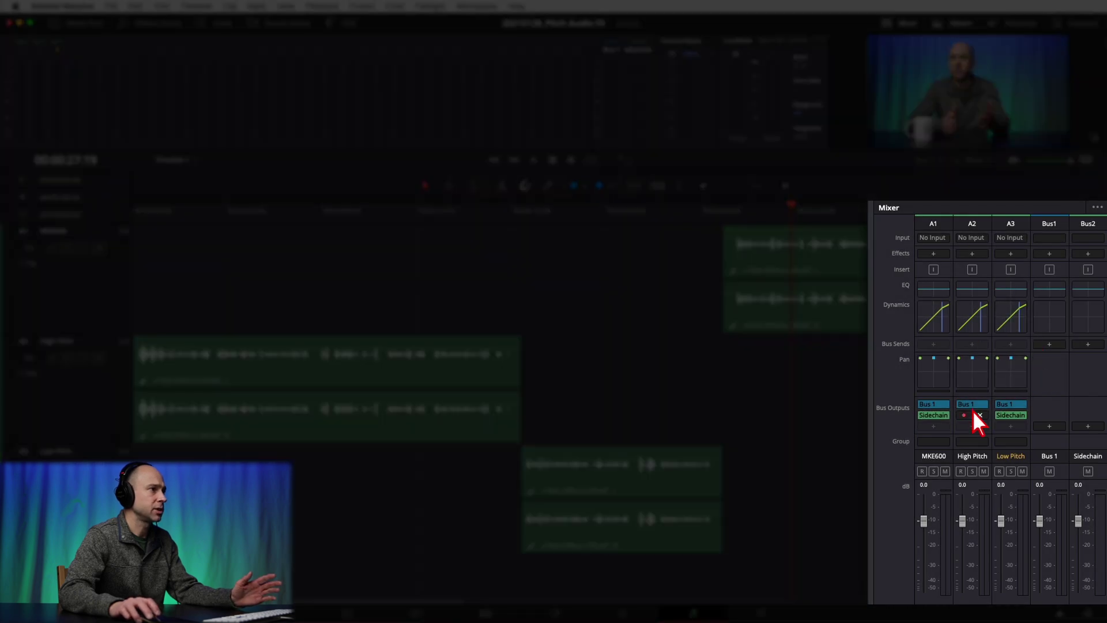
Check that the Mixer's Effects section is enabled and add the Pitch effect to the High Pitch track
{"action": "mouse_move", "coordinate": [973, 410]}
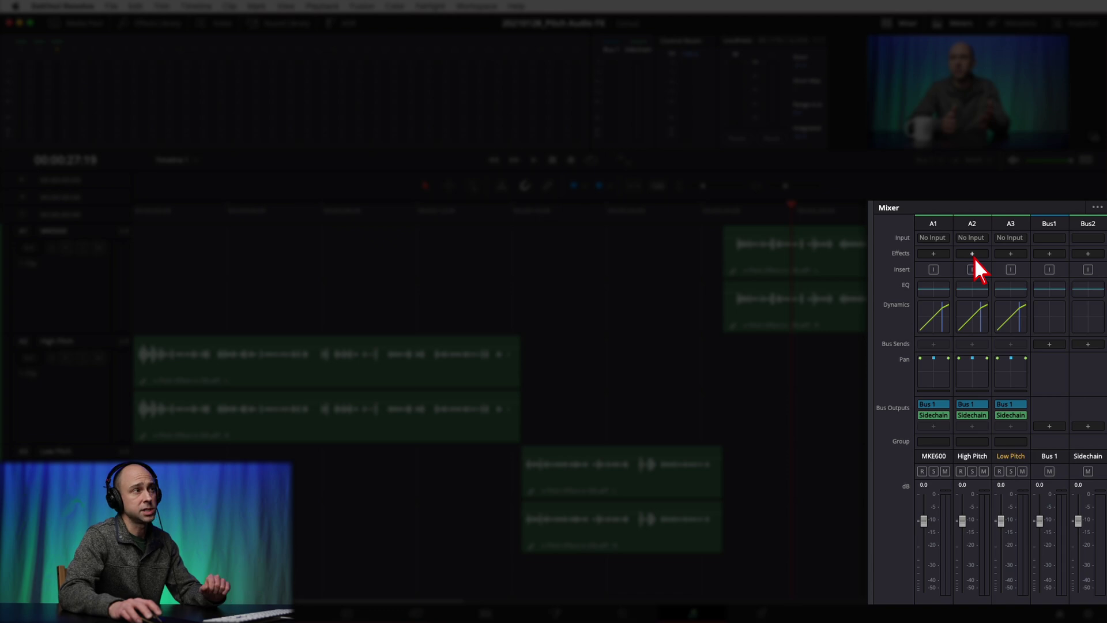
{"action": "left_click", "coordinate": [1097, 207]}
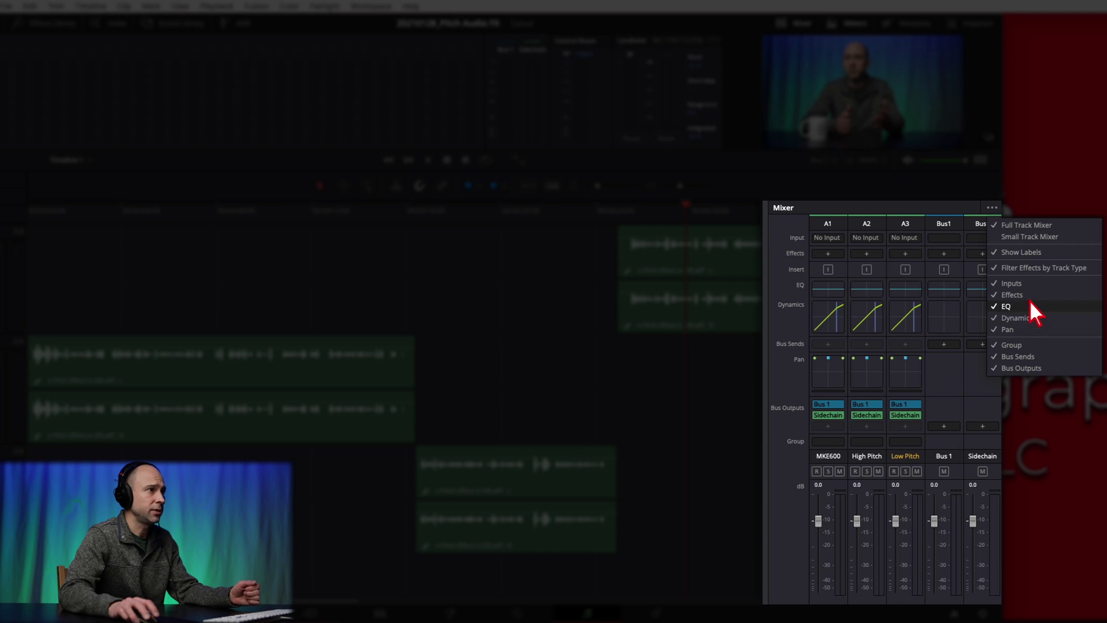
{"action": "left_click", "coordinate": [890, 249]}
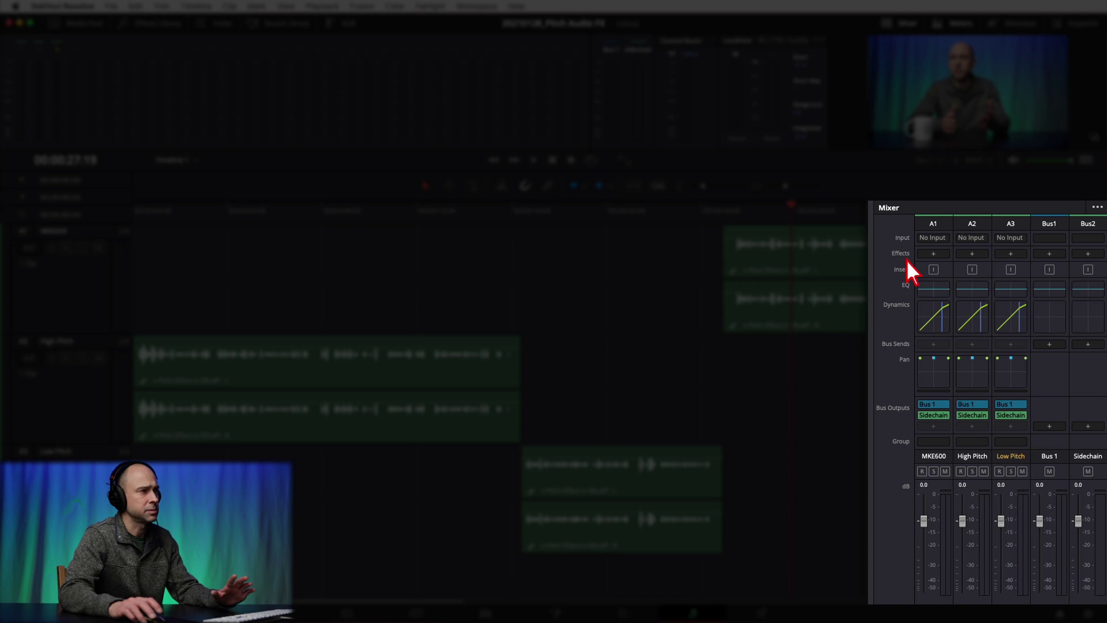
{"action": "left_click", "coordinate": [976, 256]}
{"action": "mouse_move", "coordinate": [1005, 291]}
{"action": "mouse_move", "coordinate": [1012, 380]}
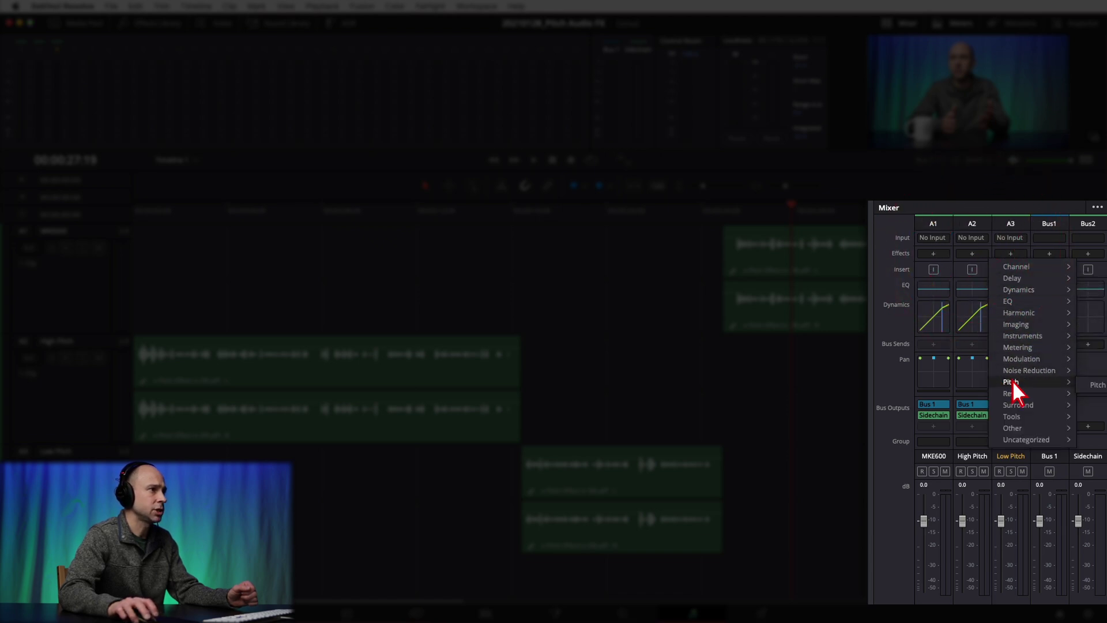
{"action": "left_click", "coordinate": [1097, 385]}
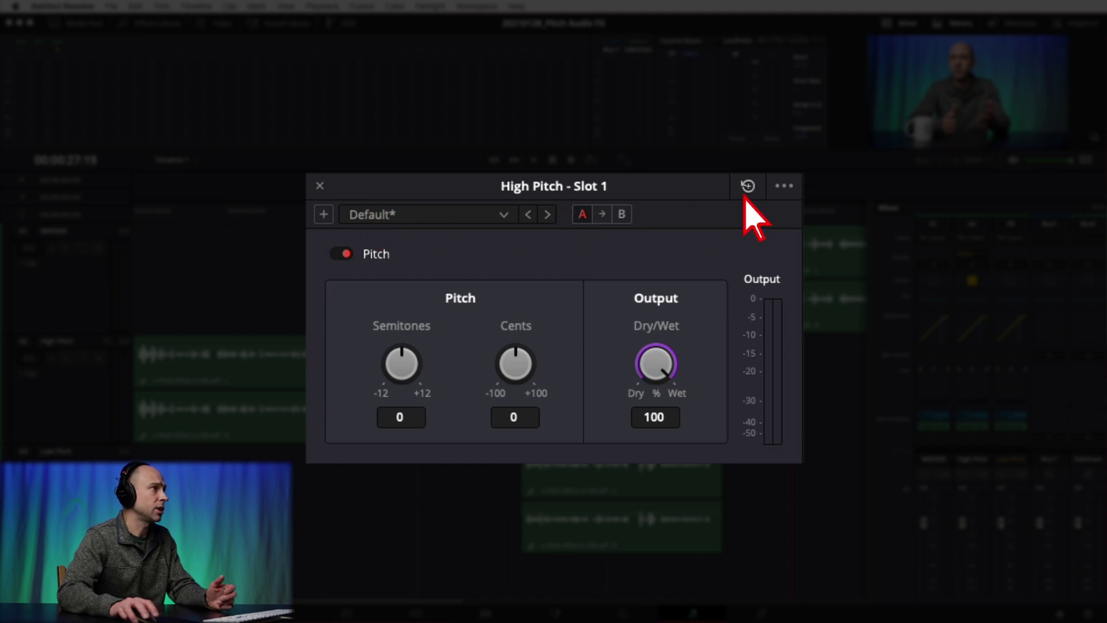
Examine the Pitch effect's additional options and preset controls
{"action": "left_click", "coordinate": [782, 189]}
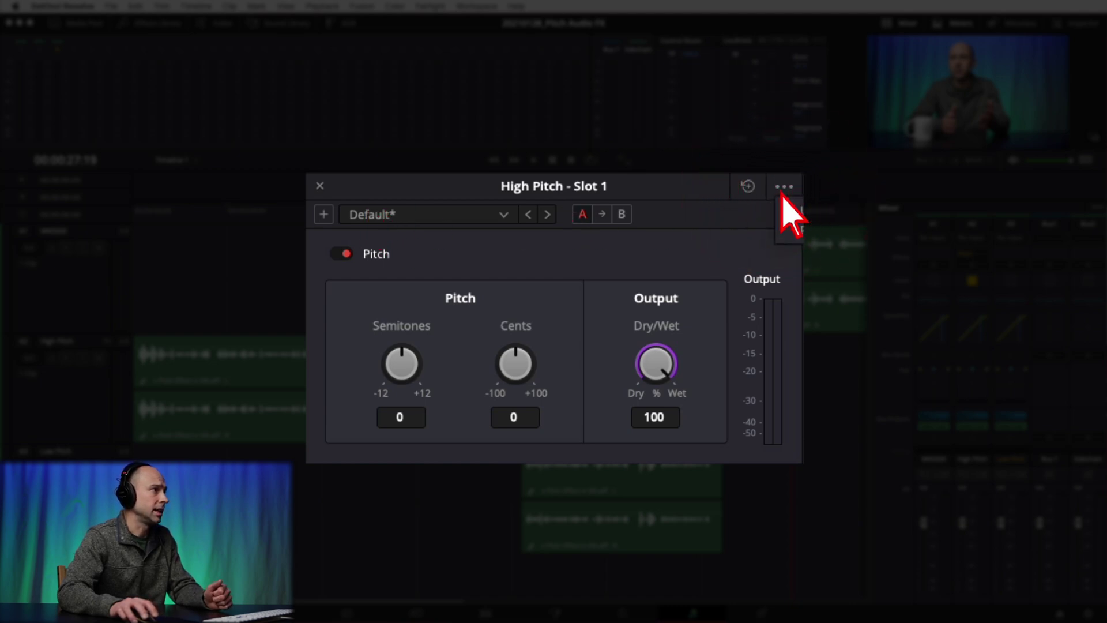
{"action": "left_click", "coordinate": [782, 189]}
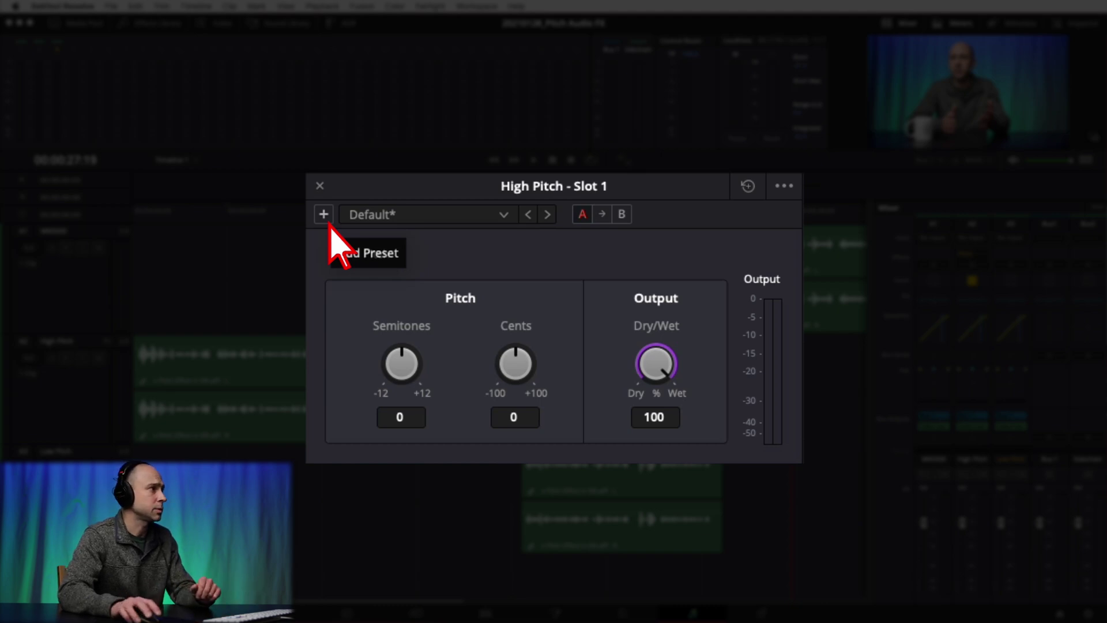
{"action": "left_click", "coordinate": [504, 215]}
{"action": "left_click", "coordinate": [369, 214]}
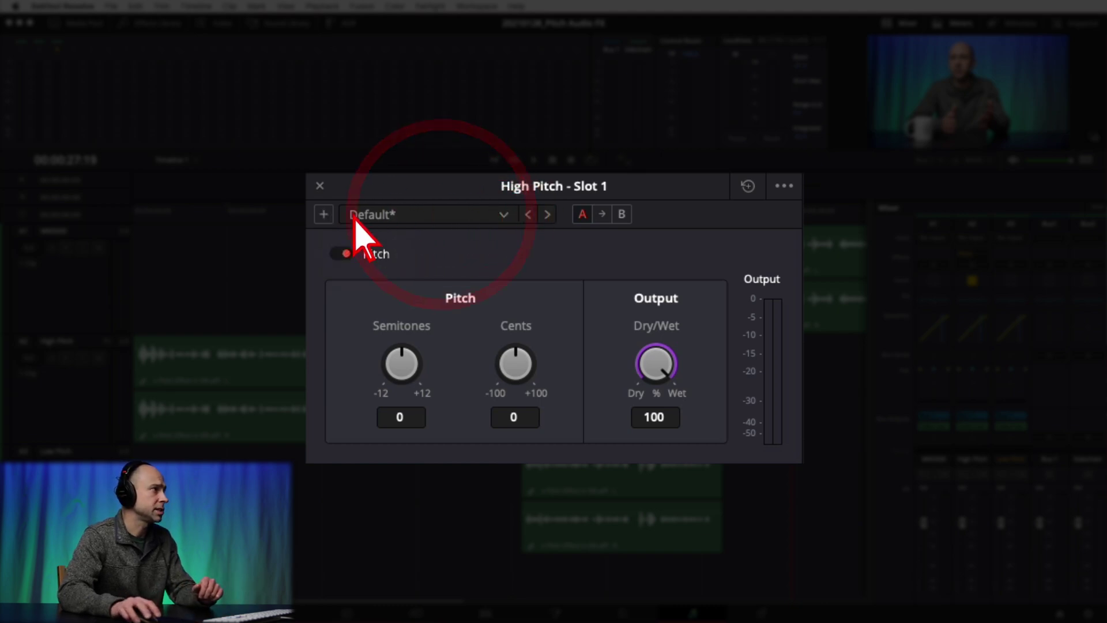
{"action": "left_click", "coordinate": [503, 216]}
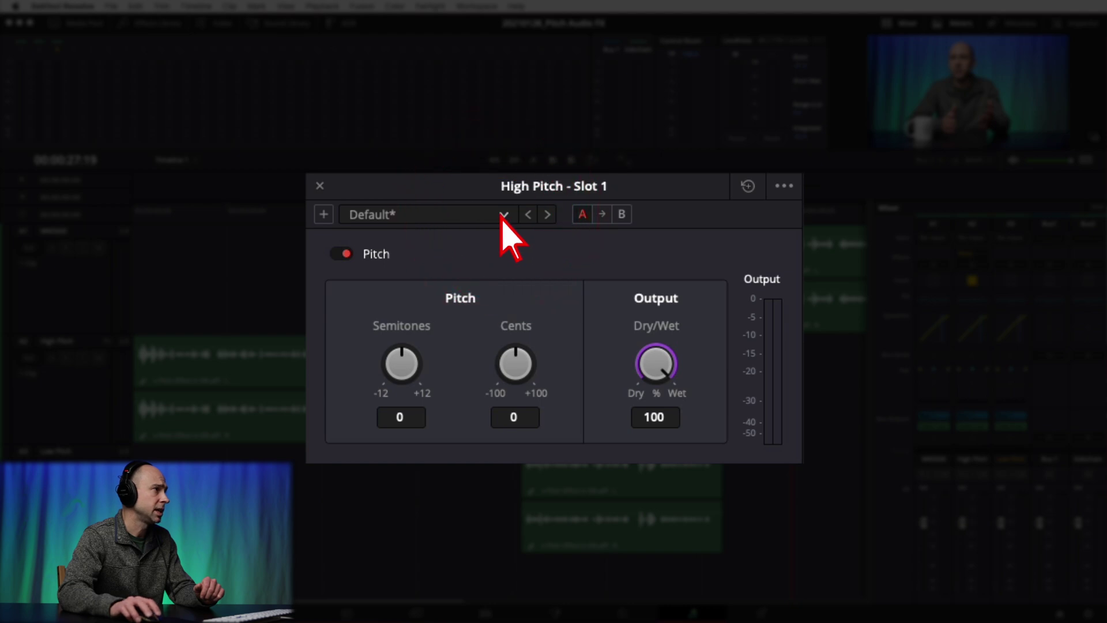
{"action": "left_click", "coordinate": [541, 222]}
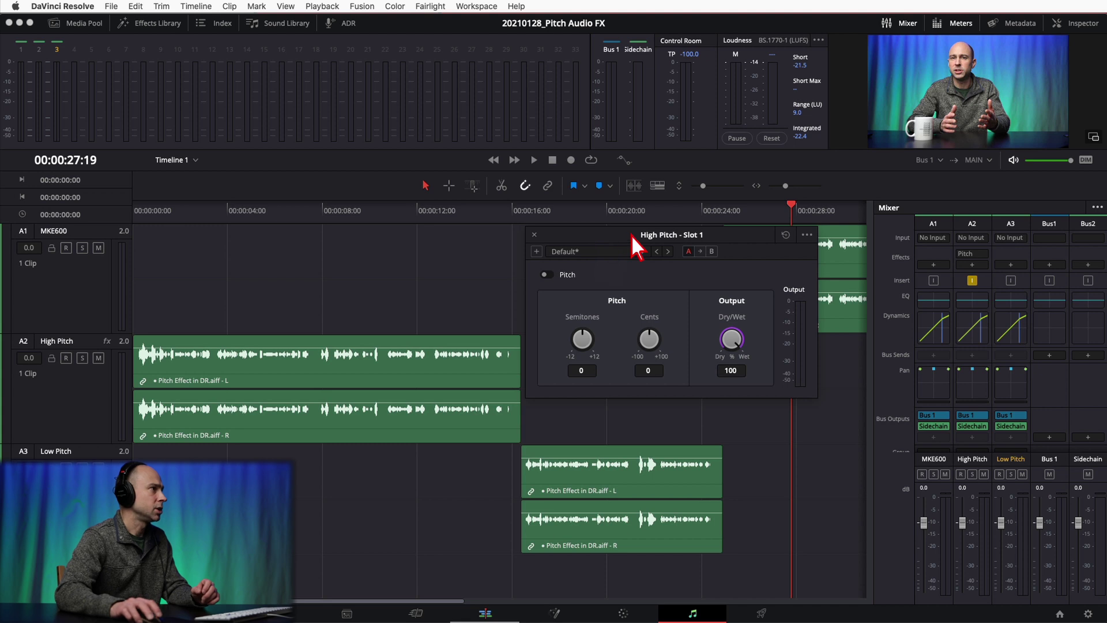
Set up looped playback of the High Pitch clip from 00:00:00:05 to 00:00:15:17 and enable the Pitch effect
{"action": "left_click", "coordinate": [472, 186]}
{"action": "left_click_drag", "start_coordinate": [505, 465], "coordinate": [156, 344]}
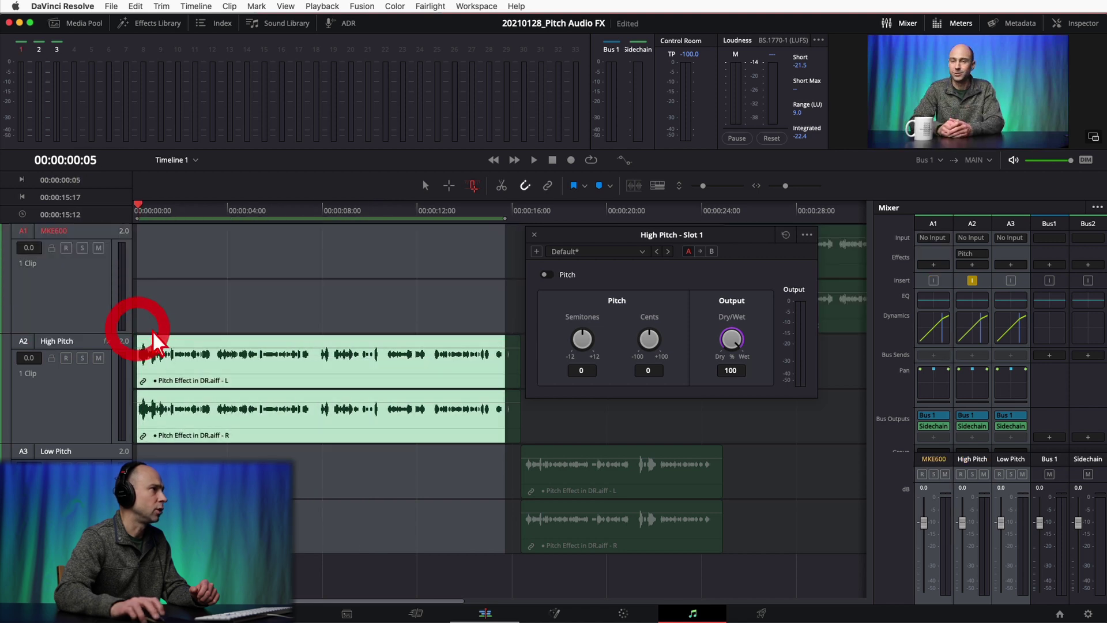
{"action": "left_click", "coordinate": [591, 161]}
{"action": "left_click", "coordinate": [545, 275]}
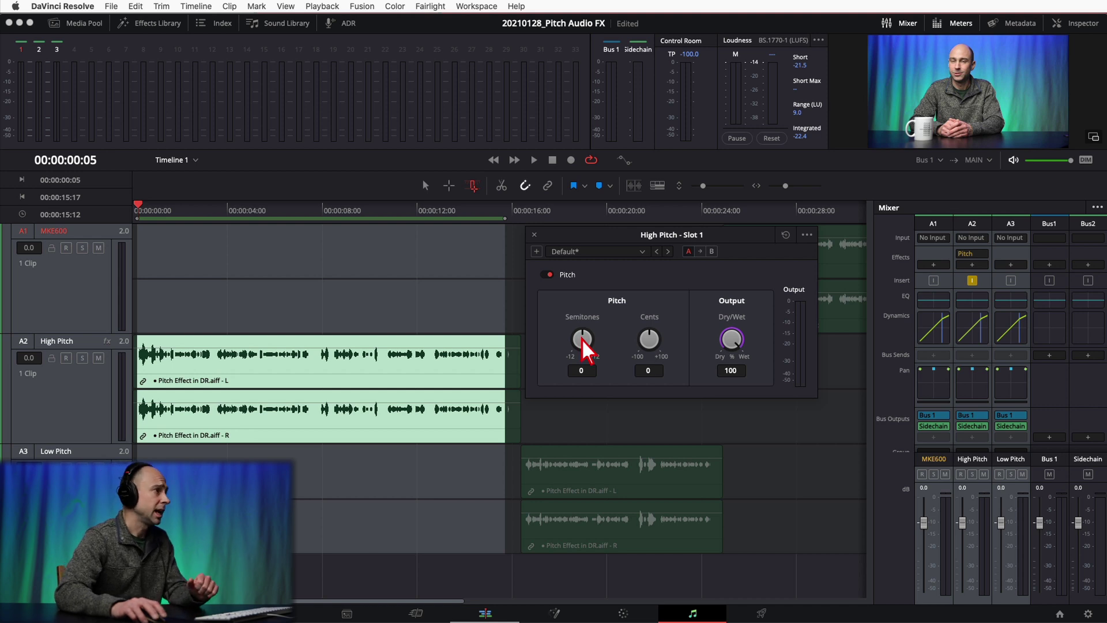
Try Semitones values of -4 and 10 on the High Pitch track, and reset Semitones to 0
{"action": "left_click", "coordinate": [554, 347]}
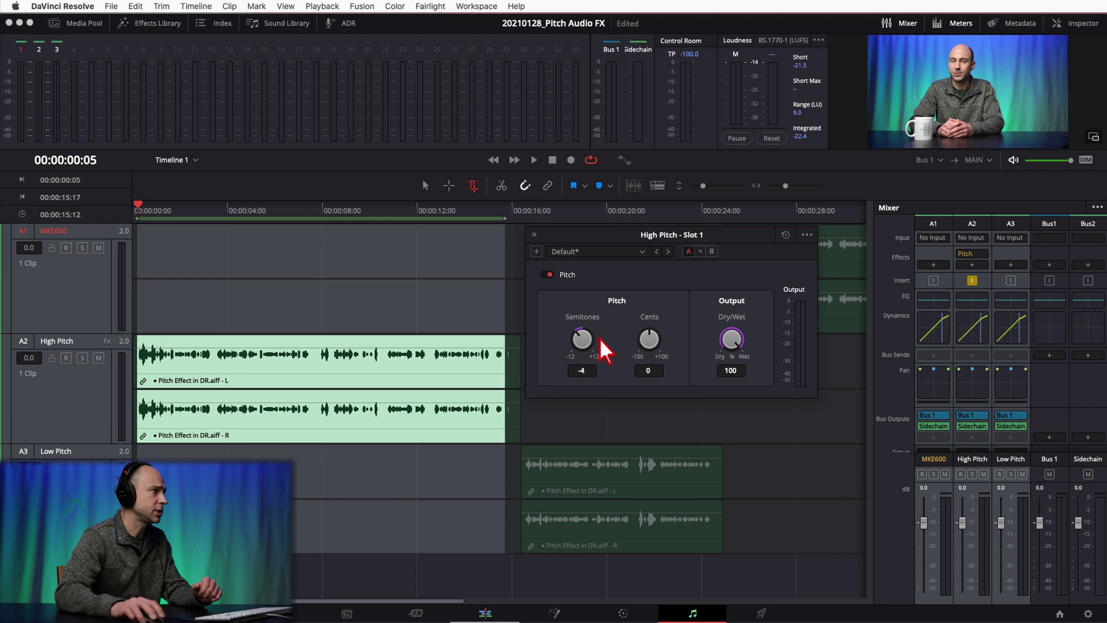
{"action": "left_click", "coordinate": [633, 356]}
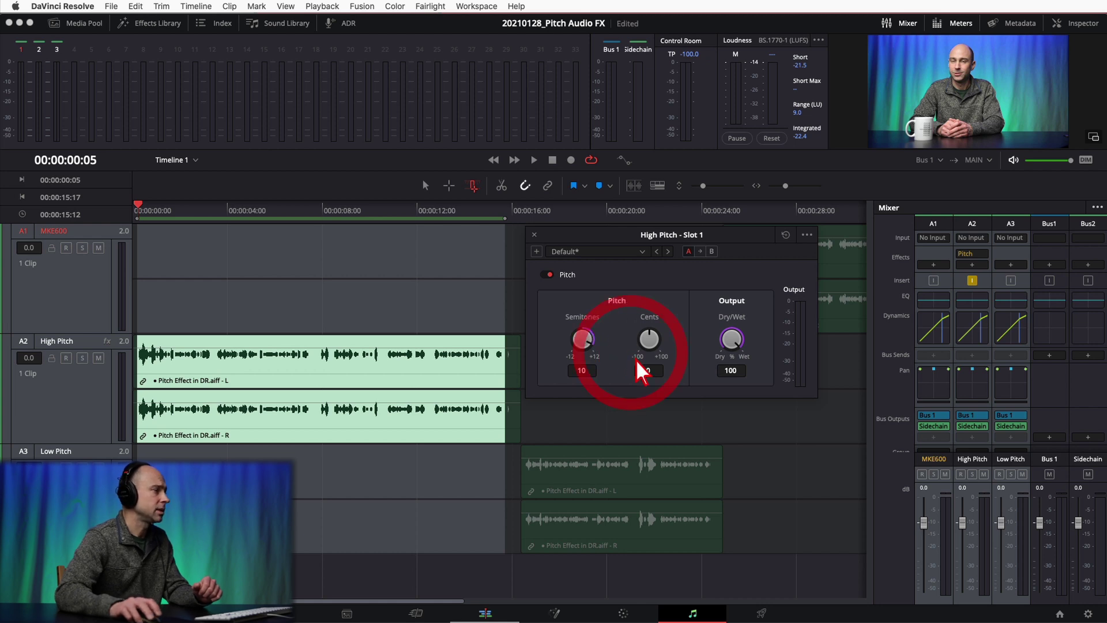
{"action": "double_click", "coordinate": [584, 340]}
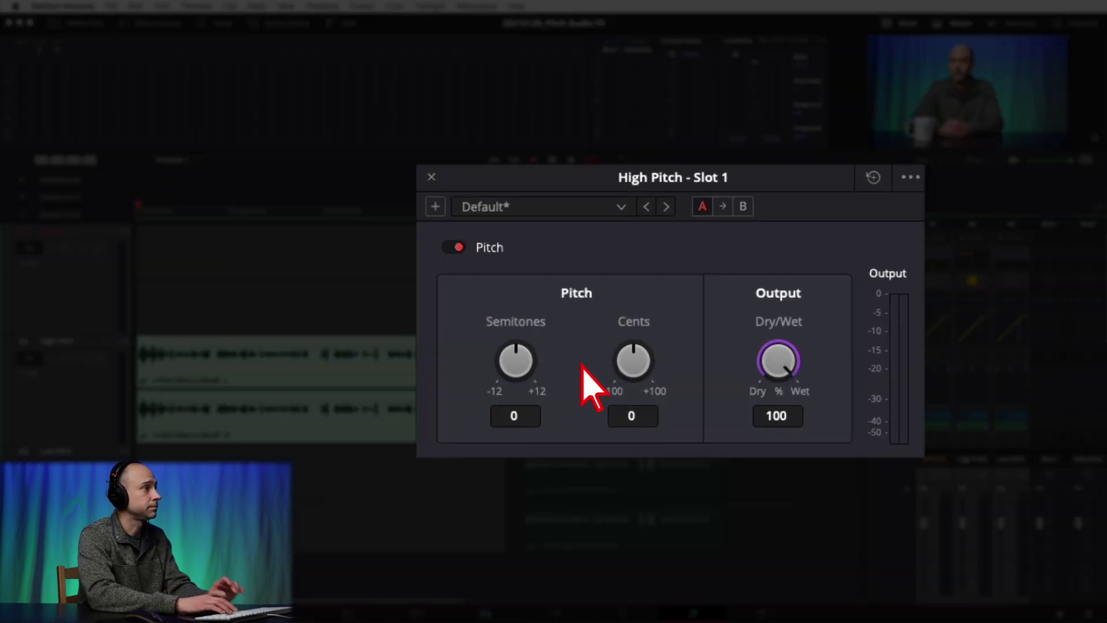
Play the looped High Pitch range while raising the Semitones through 5 and beyond, settling on 8
{"action": "key", "text": "space"}
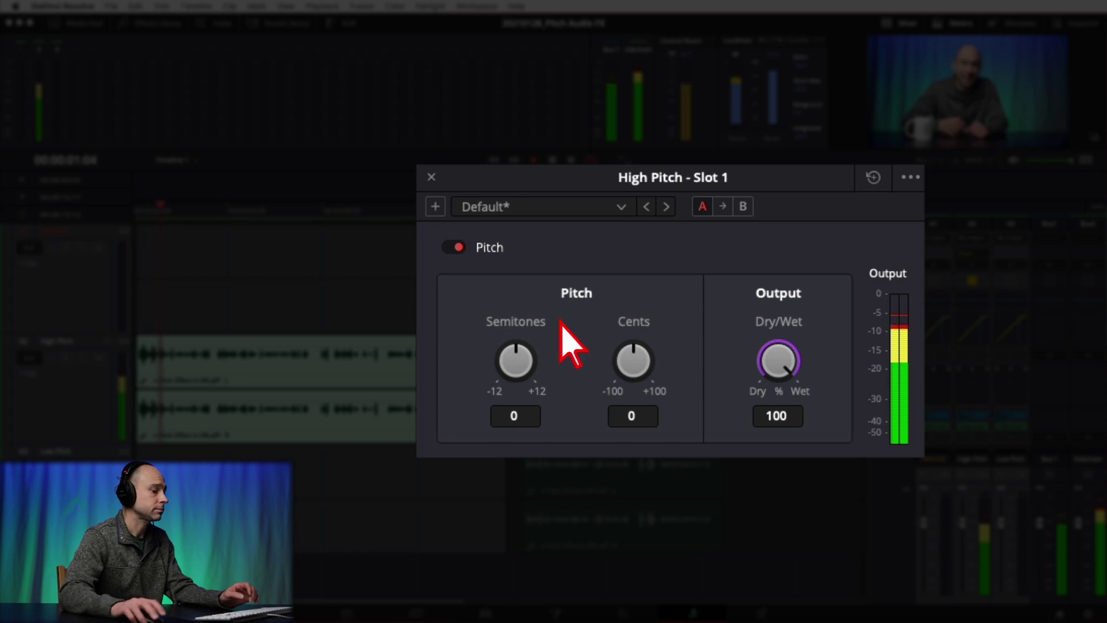
{"action": "left_click", "coordinate": [605, 367]}
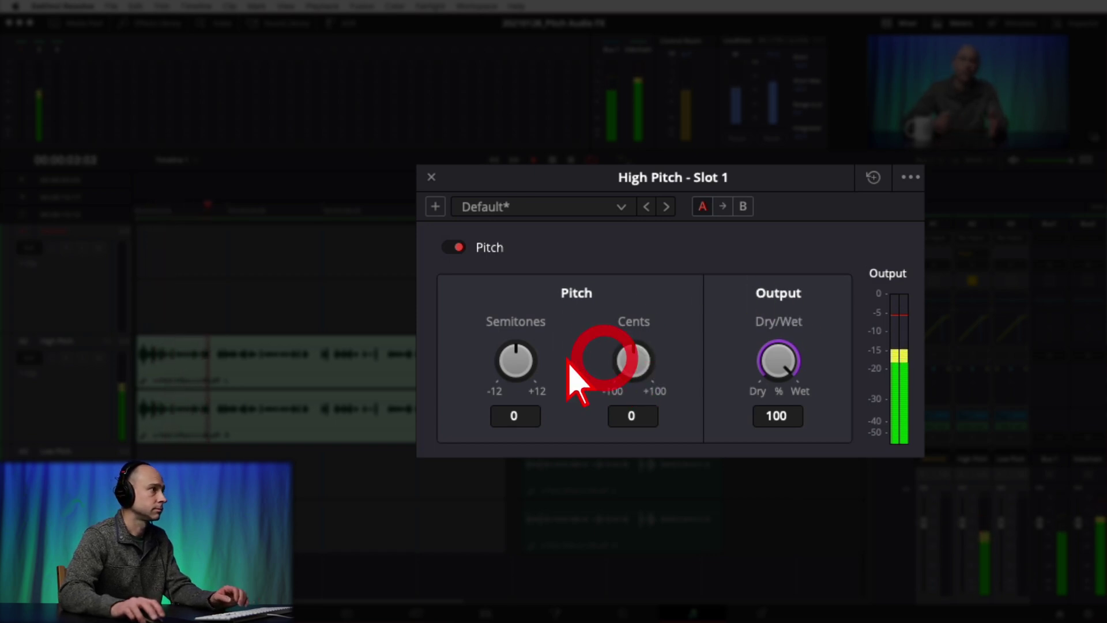
{"action": "left_click_drag", "start_coordinate": [521, 360], "coordinate": [548, 375]}
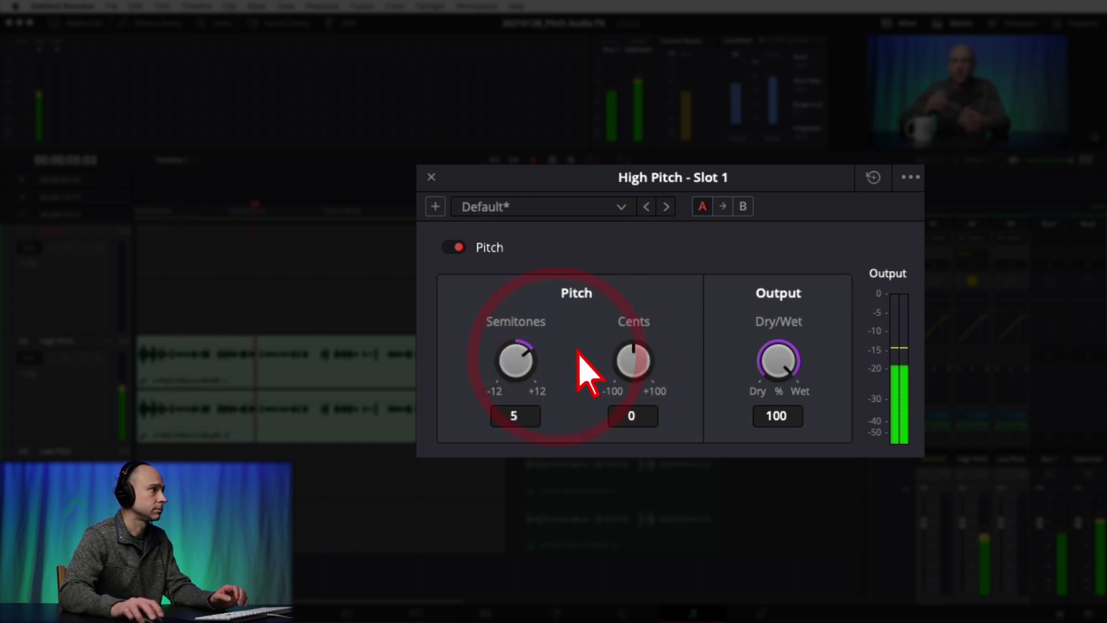
{"action": "scroll", "coordinate": [531, 366], "scroll_direction": "up", "scroll_amount": 3}
{"action": "left_click", "coordinate": [523, 369]}
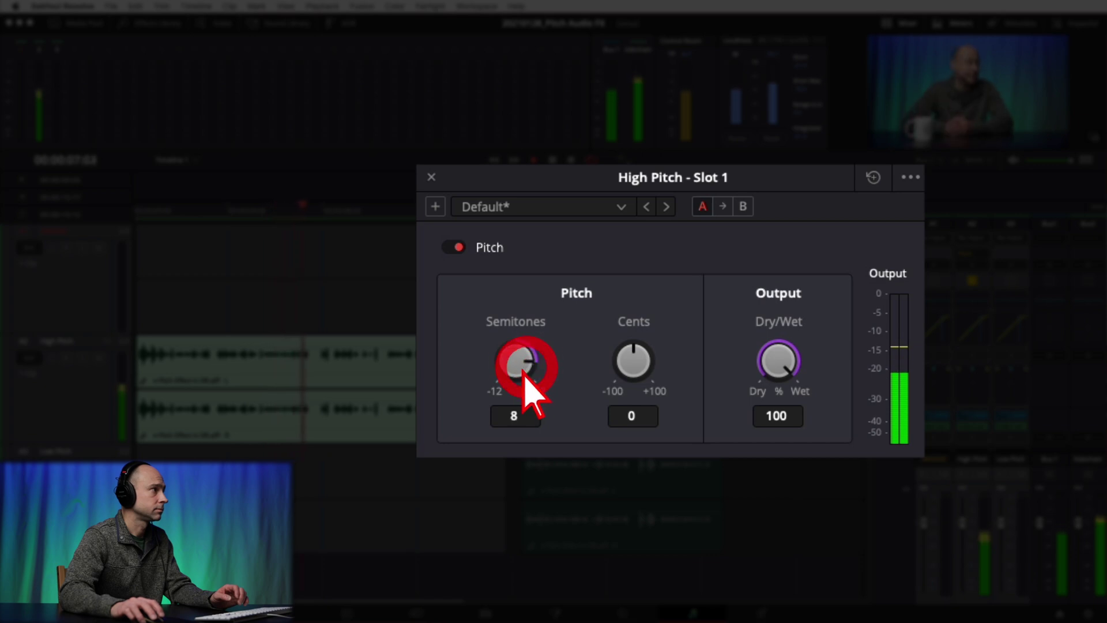
{"action": "scroll", "coordinate": [534, 383], "scroll_direction": "up", "scroll_amount": 4}
{"action": "left_click", "coordinate": [549, 381]}
{"action": "scroll", "coordinate": [513, 369], "scroll_direction": "down", "scroll_amount": 4}
{"action": "left_click", "coordinate": [501, 374]}
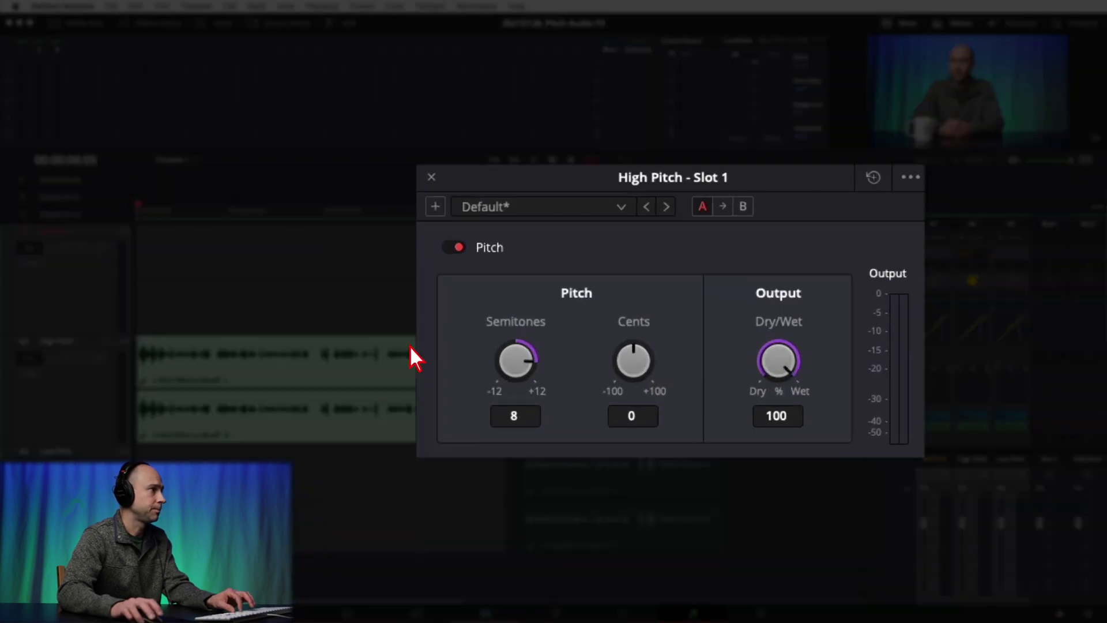
Play the loop again while sweeping the Cents up and down, and reset Cents to 0
{"action": "key", "text": "space"}
{"action": "left_click_drag", "start_coordinate": [618, 373], "coordinate": [698, 412]}
{"action": "left_click_drag", "start_coordinate": [640, 362], "coordinate": [490, 355]}
{"action": "left_click_drag", "start_coordinate": [628, 356], "coordinate": [694, 359]}
{"action": "left_click_drag", "start_coordinate": [626, 378], "coordinate": [635, 353]}
{"action": "double_click", "coordinate": [637, 363]}
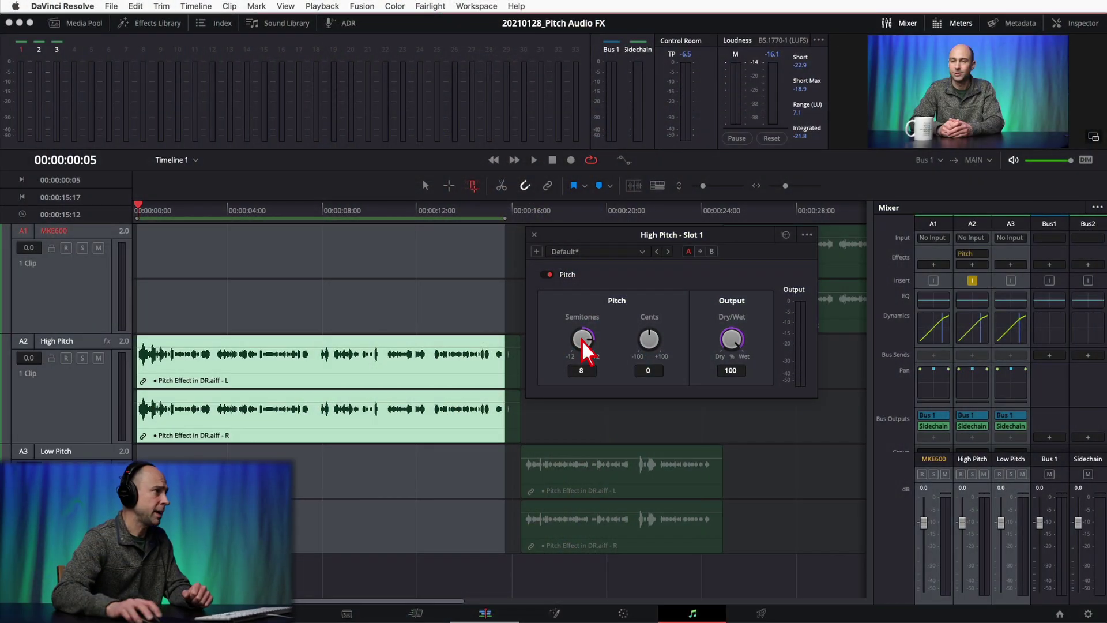
Reset the High Pitch track's Semitones to 0 and try Cents values from 100 down to -91.9 during looped playback
{"action": "double_click", "coordinate": [583, 340]}
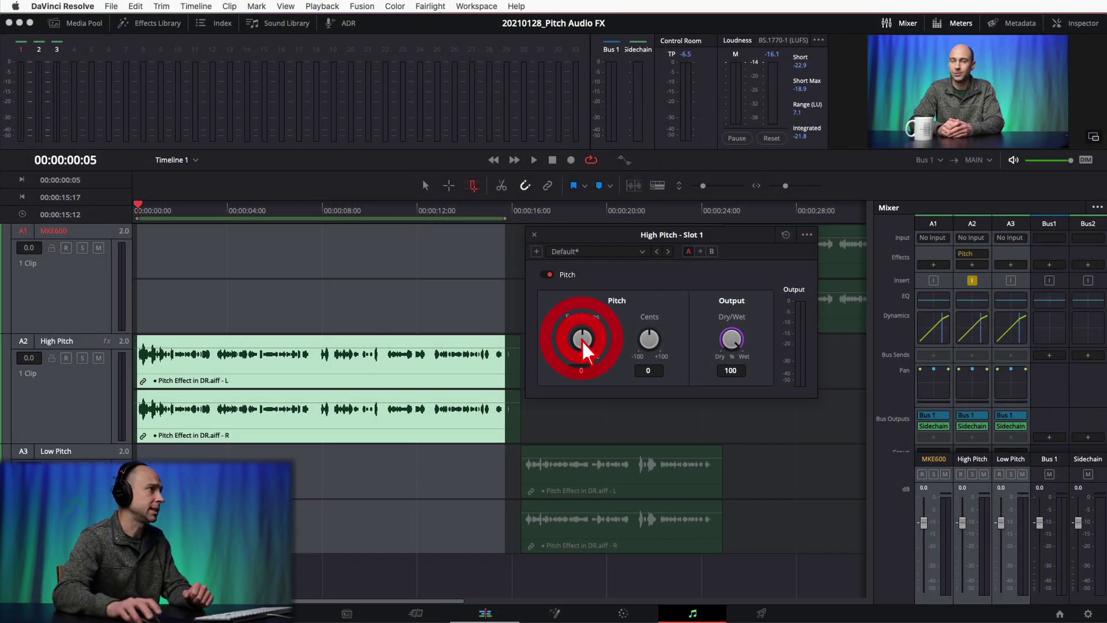
{"action": "double_click", "coordinate": [651, 337]}
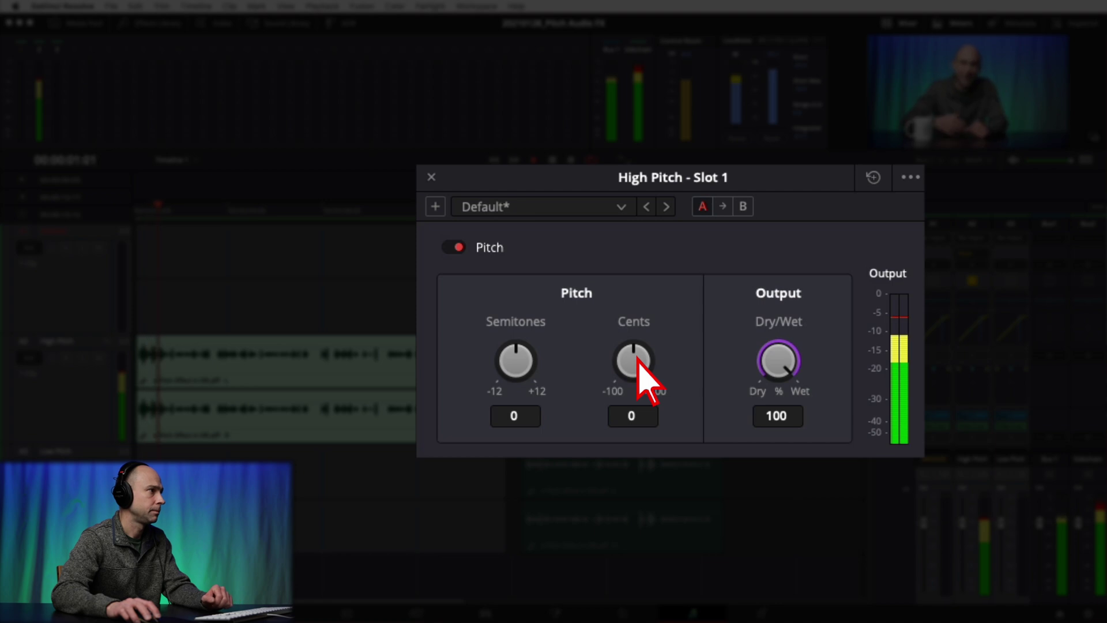
{"action": "left_click_drag", "start_coordinate": [652, 337], "coordinate": [655, 343]}
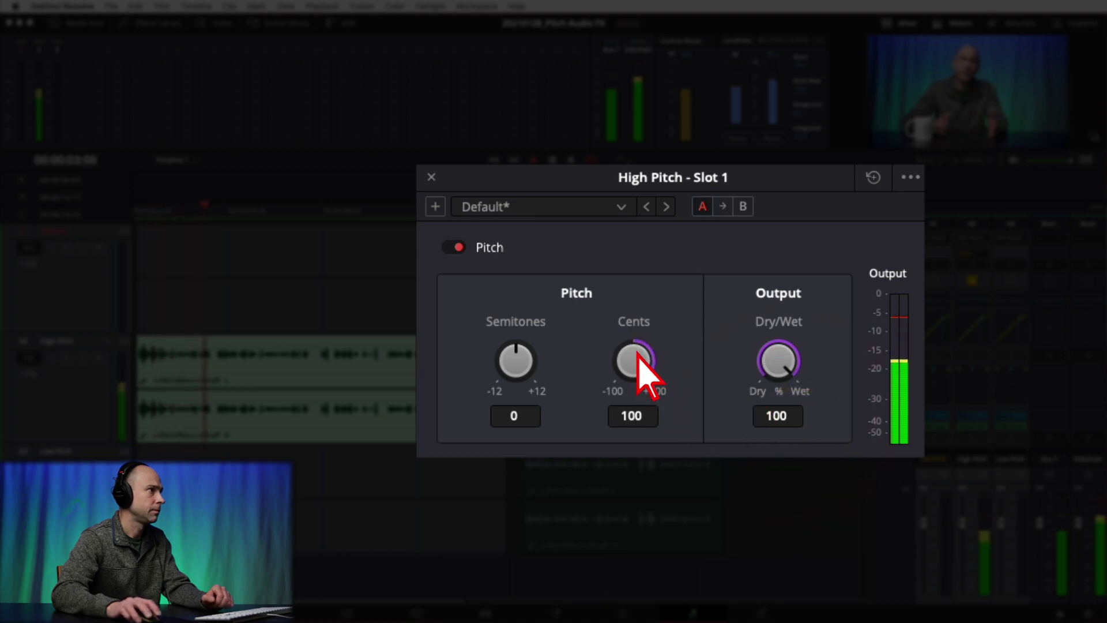
{"action": "left_click_drag", "start_coordinate": [649, 386], "coordinate": [600, 375]}
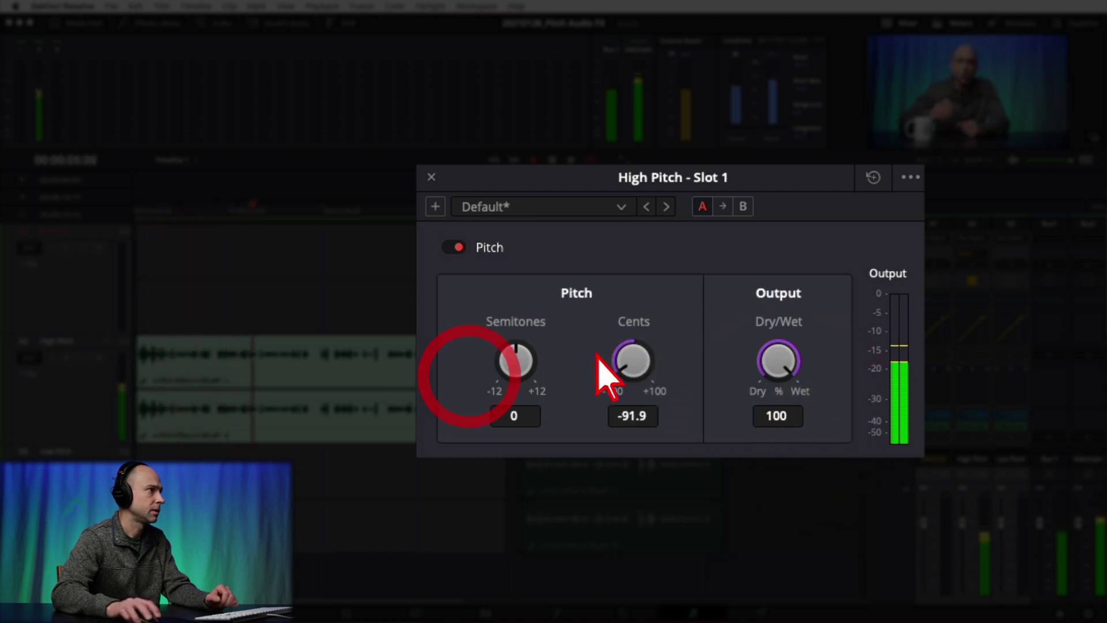
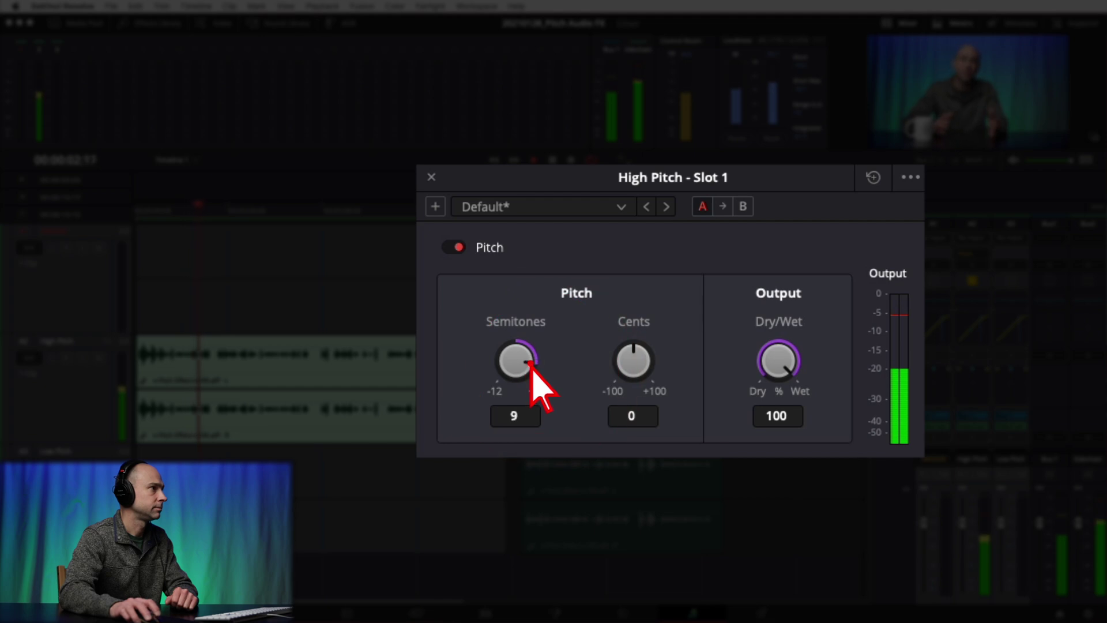
Set Semitones to 8 and Dry/Wet to 46.7 on the High Pitch track while listening to the loop, and close its Pitch effect window
{"action": "left_click", "coordinate": [524, 369]}
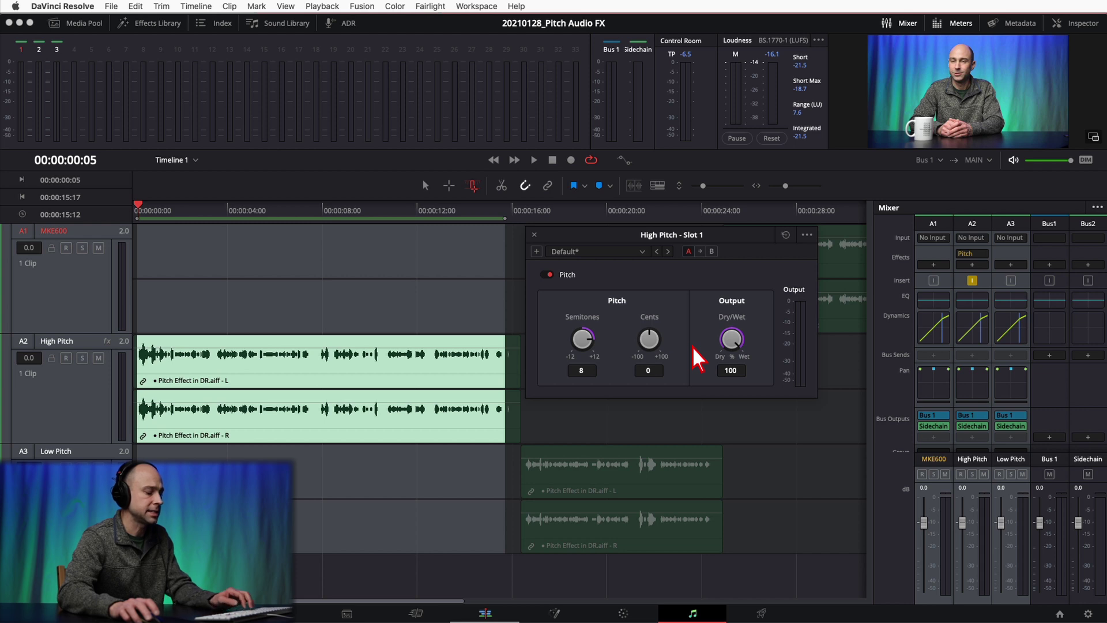
{"action": "key", "text": "space"}
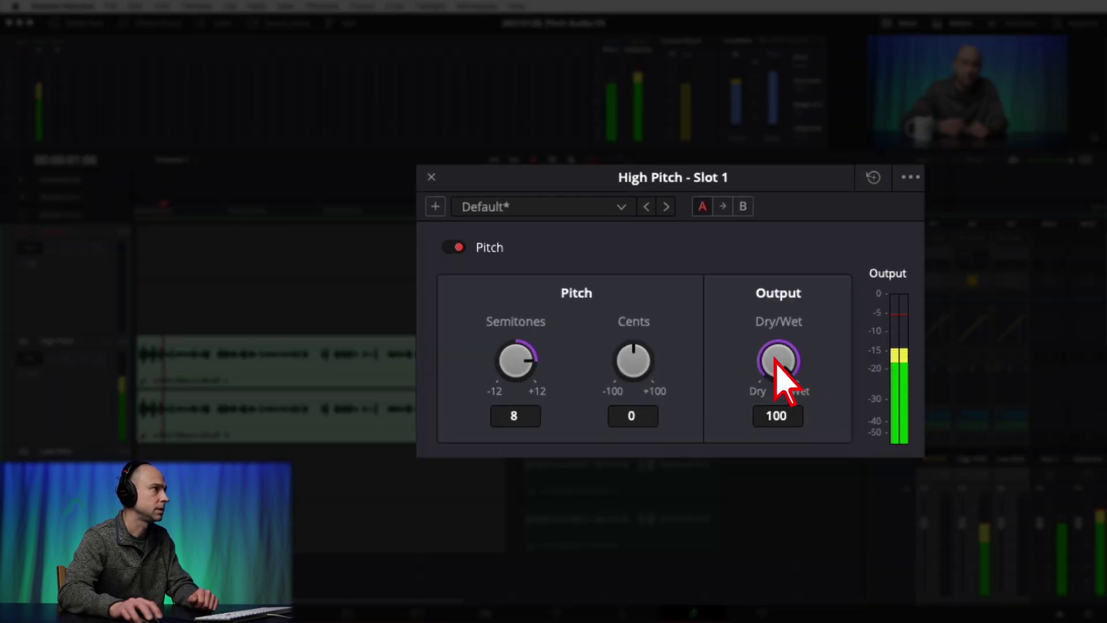
{"action": "left_click_drag", "start_coordinate": [729, 363], "coordinate": [758, 362]}
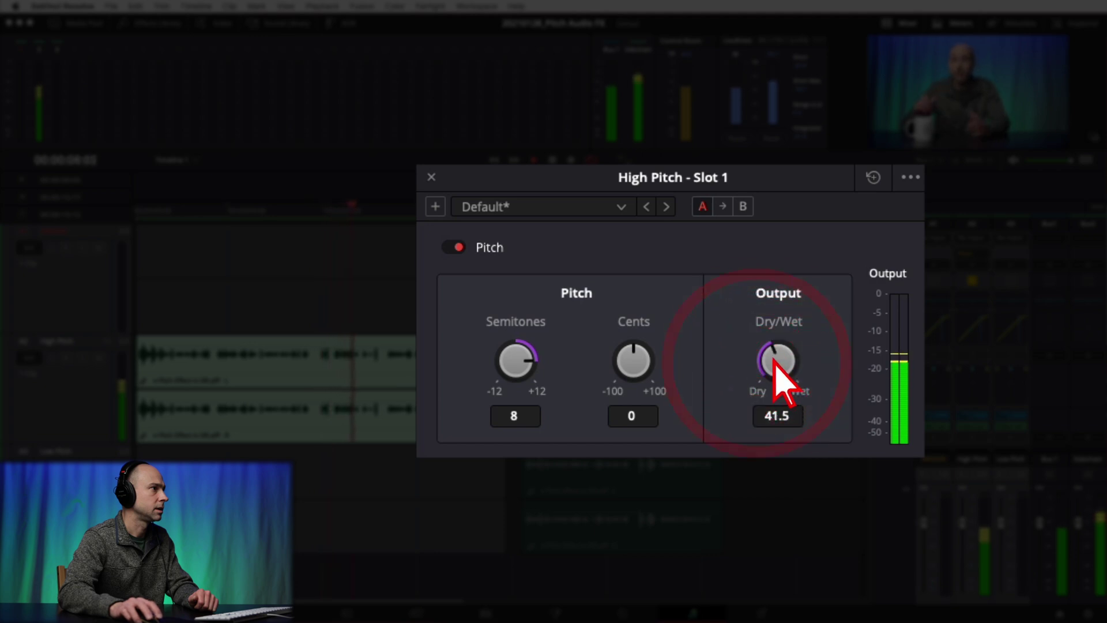
{"action": "left_click_drag", "start_coordinate": [756, 372], "coordinate": [776, 378]}
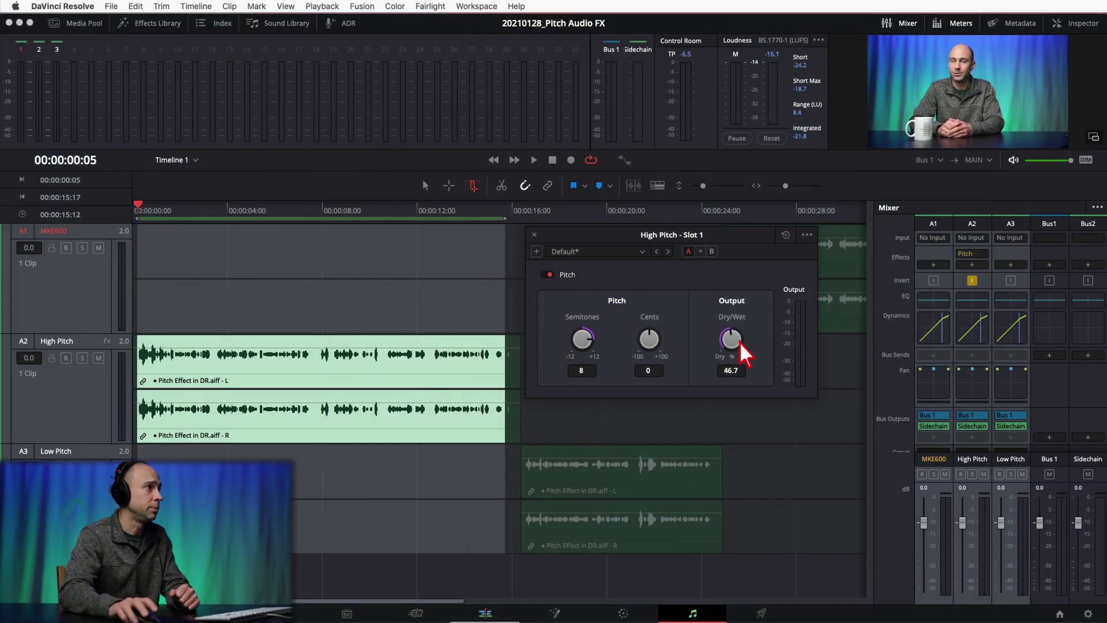
{"action": "left_click", "coordinate": [535, 235]}
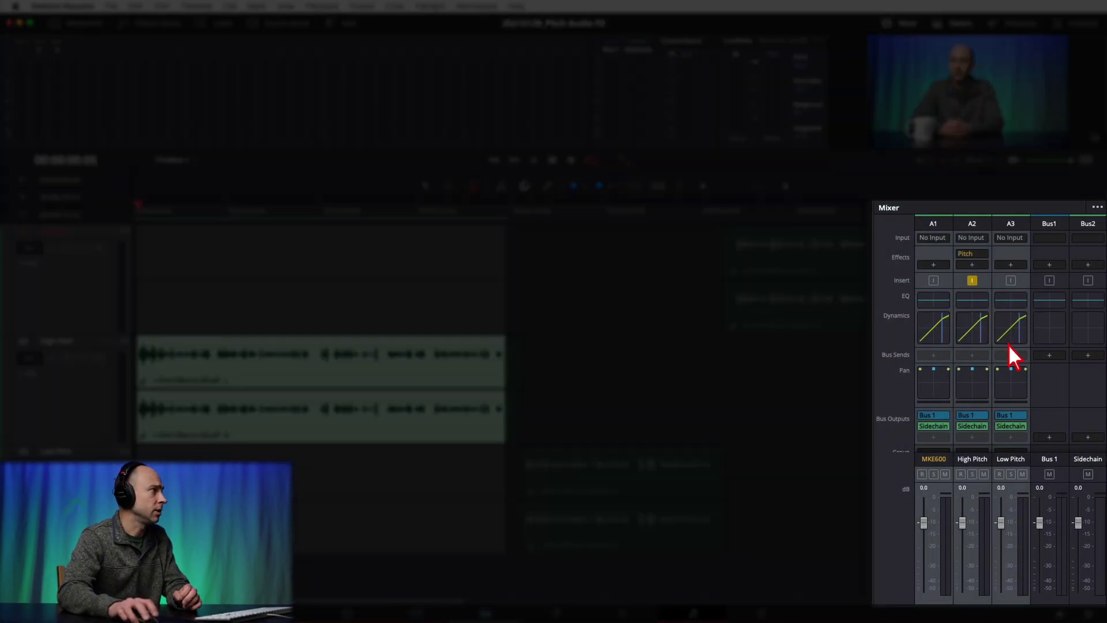
Add the Pitch effect to the Low Pitch track and set the loop range to its clip, from 00:00:16:11 to 00:00:24:21
{"action": "left_click", "coordinate": [1013, 266]}
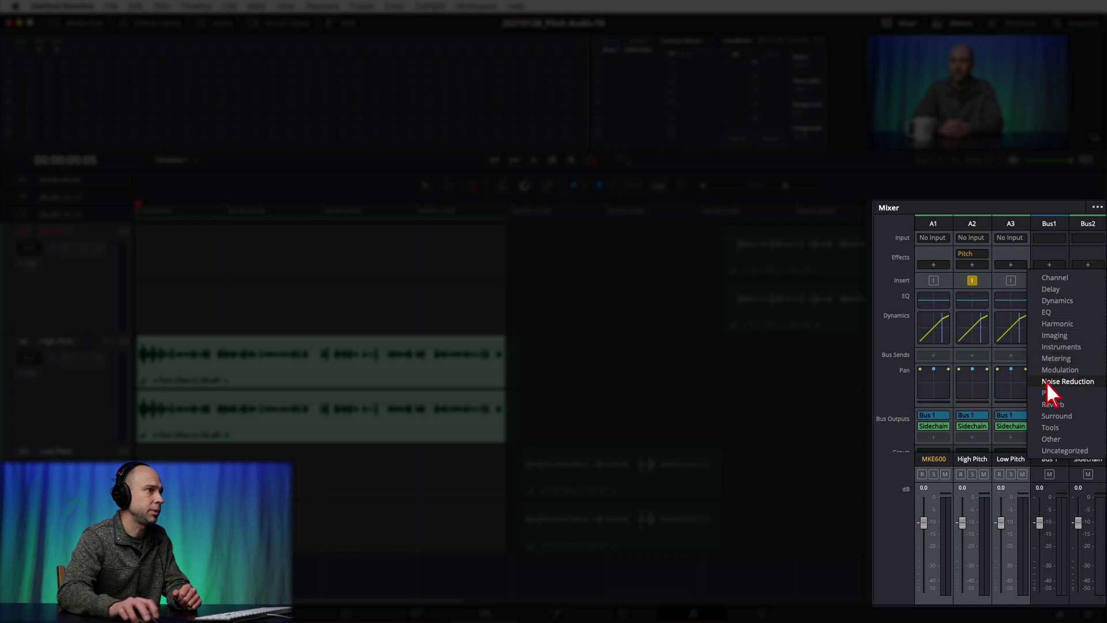
{"action": "left_click", "coordinate": [1042, 395]}
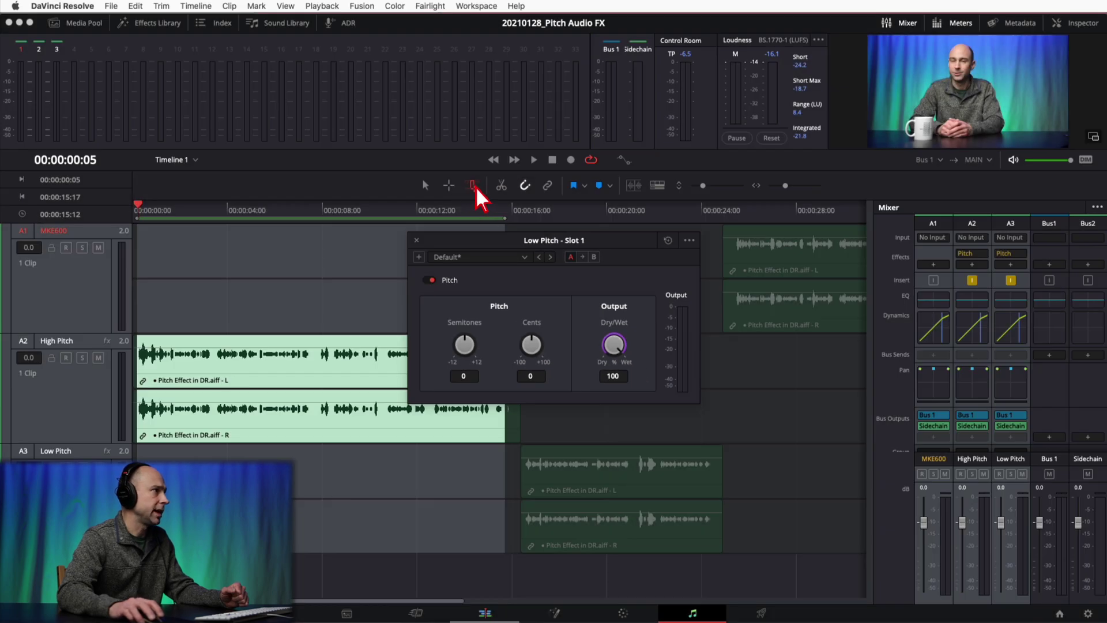
{"action": "left_click", "coordinate": [473, 185]}
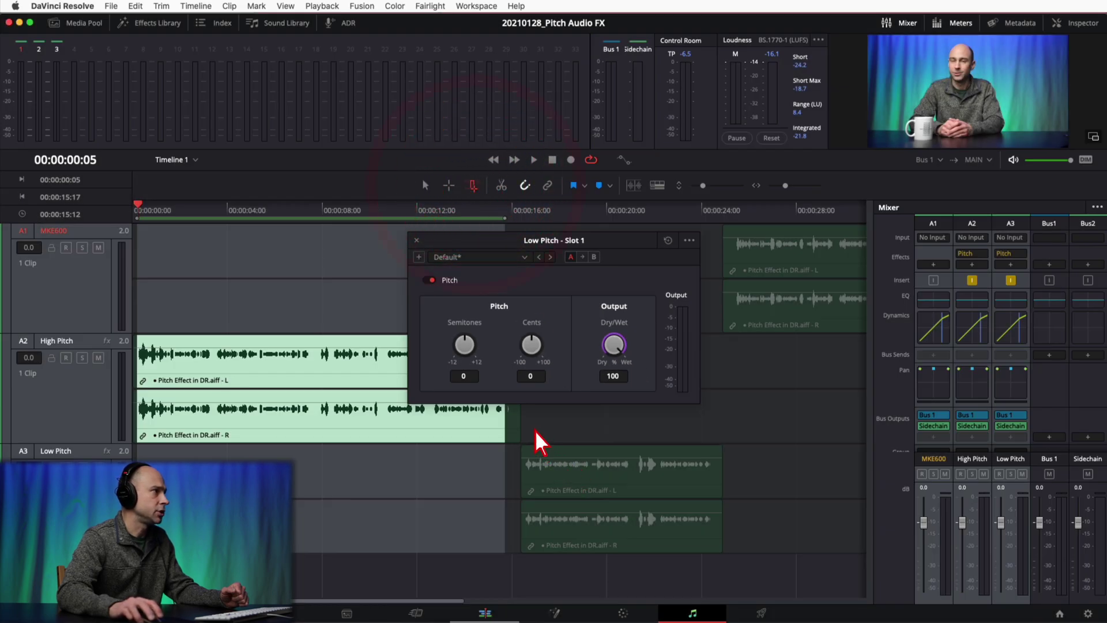
{"action": "left_click", "coordinate": [576, 459]}
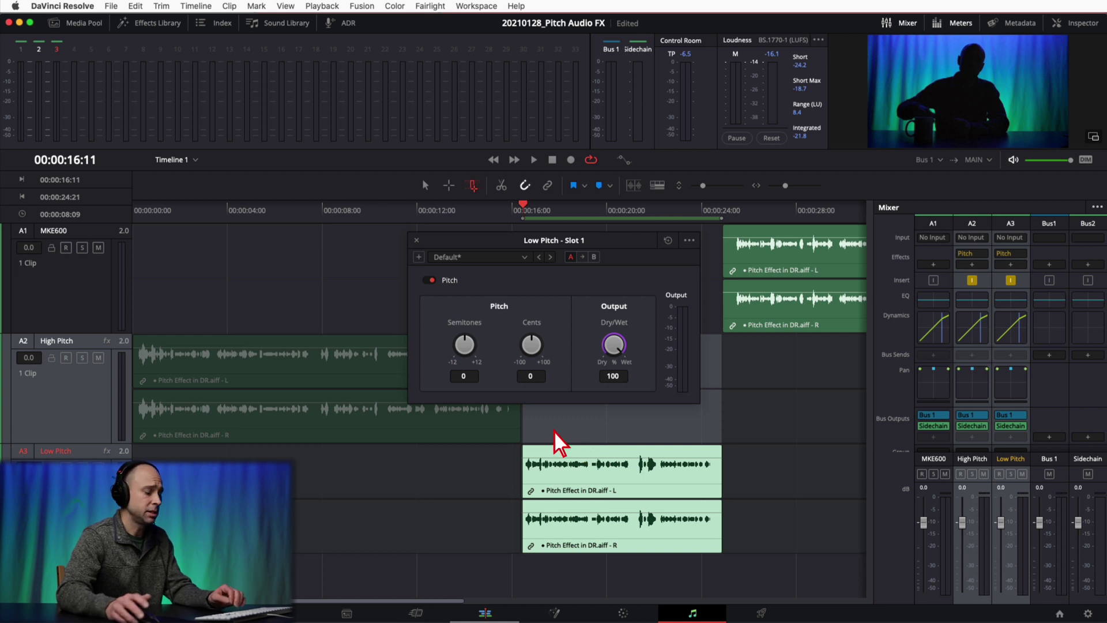
Play the looped Low Pitch range while adjusting its Pitch effect to Semitones -7, Cents 29.3 and Dry/Wet 70.2
{"action": "key", "text": "space"}
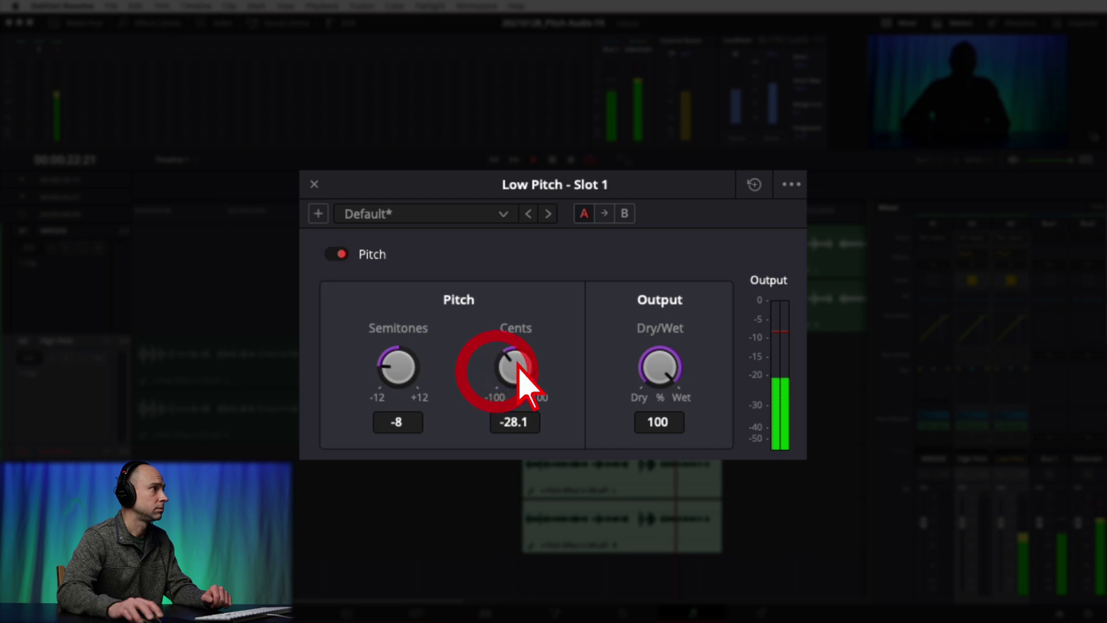
{"action": "left_click_drag", "start_coordinate": [526, 369], "coordinate": [597, 383]}
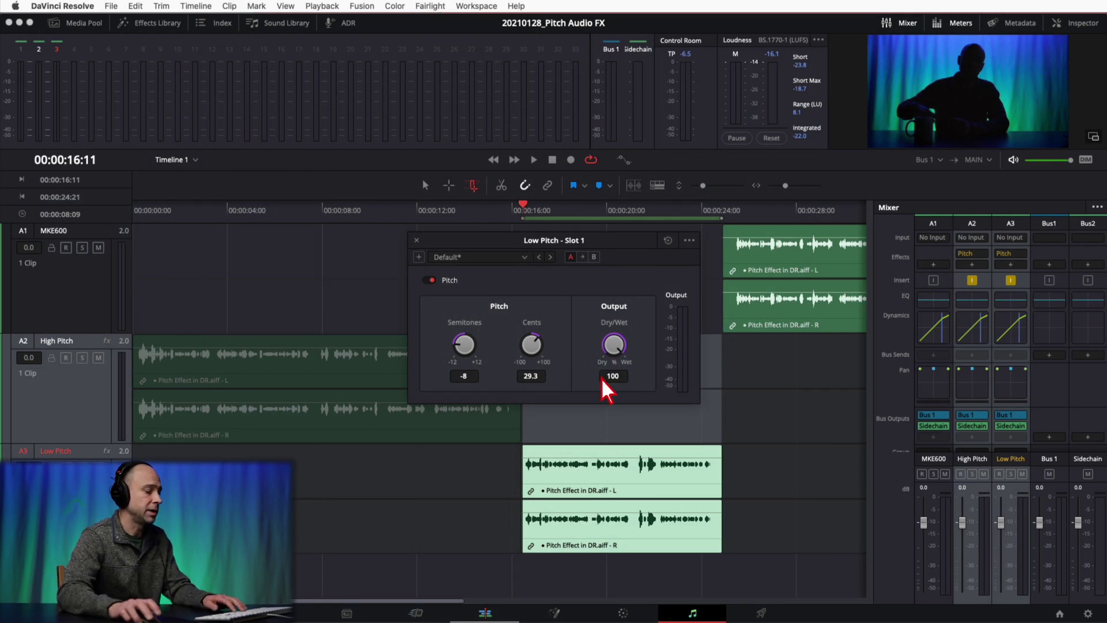
{"action": "key", "text": "space"}
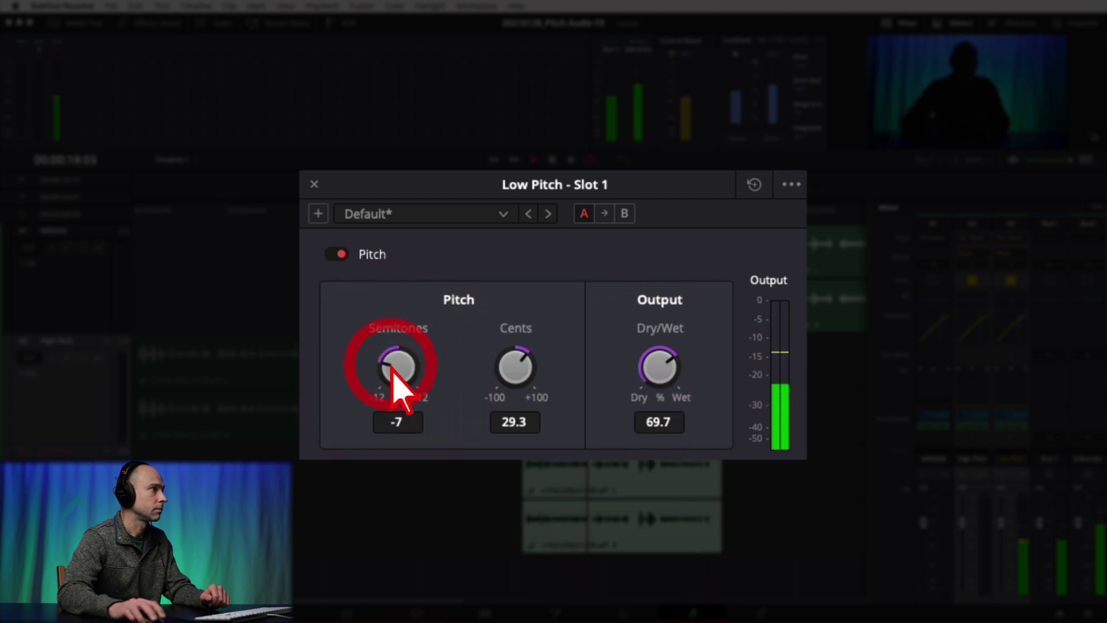
{"action": "left_click_drag", "start_coordinate": [642, 371], "coordinate": [698, 372]}
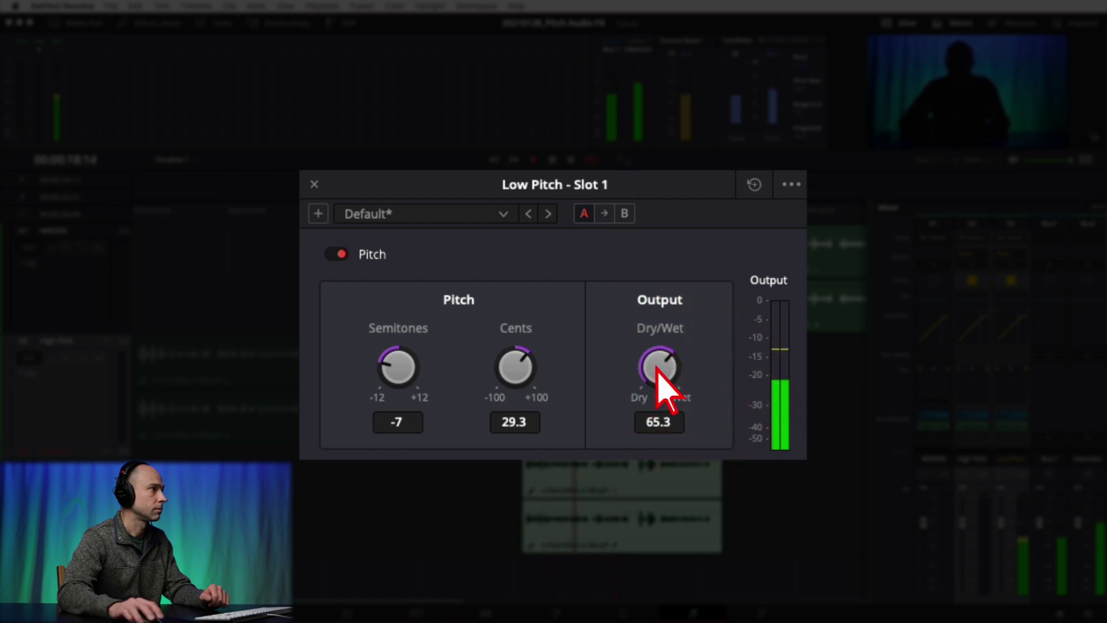
{"action": "left_click_drag", "start_coordinate": [674, 368], "coordinate": [666, 370]}
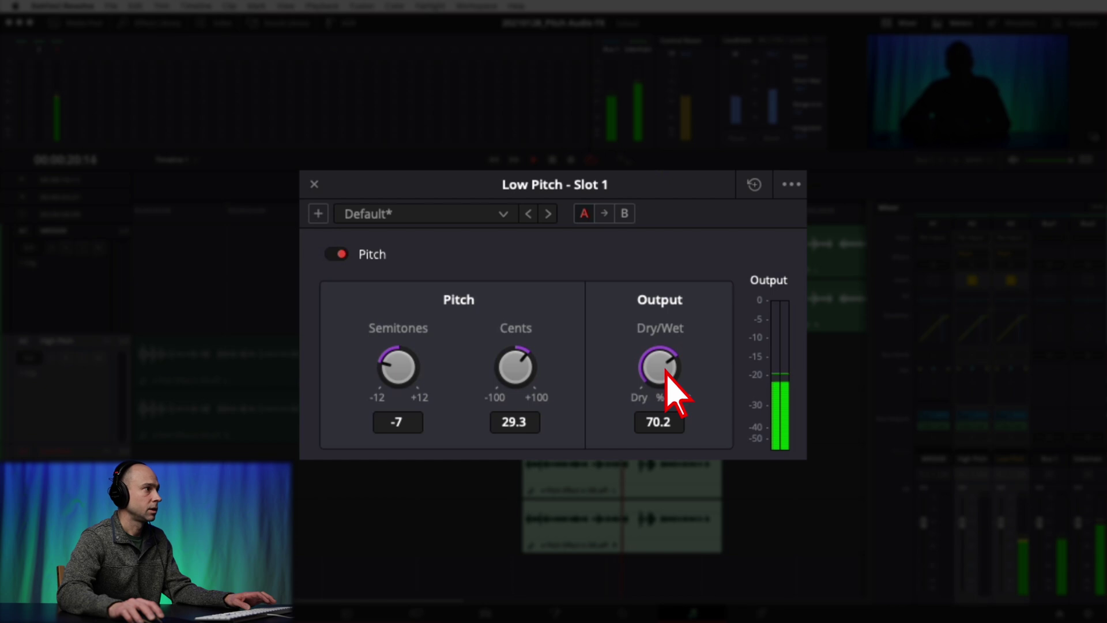